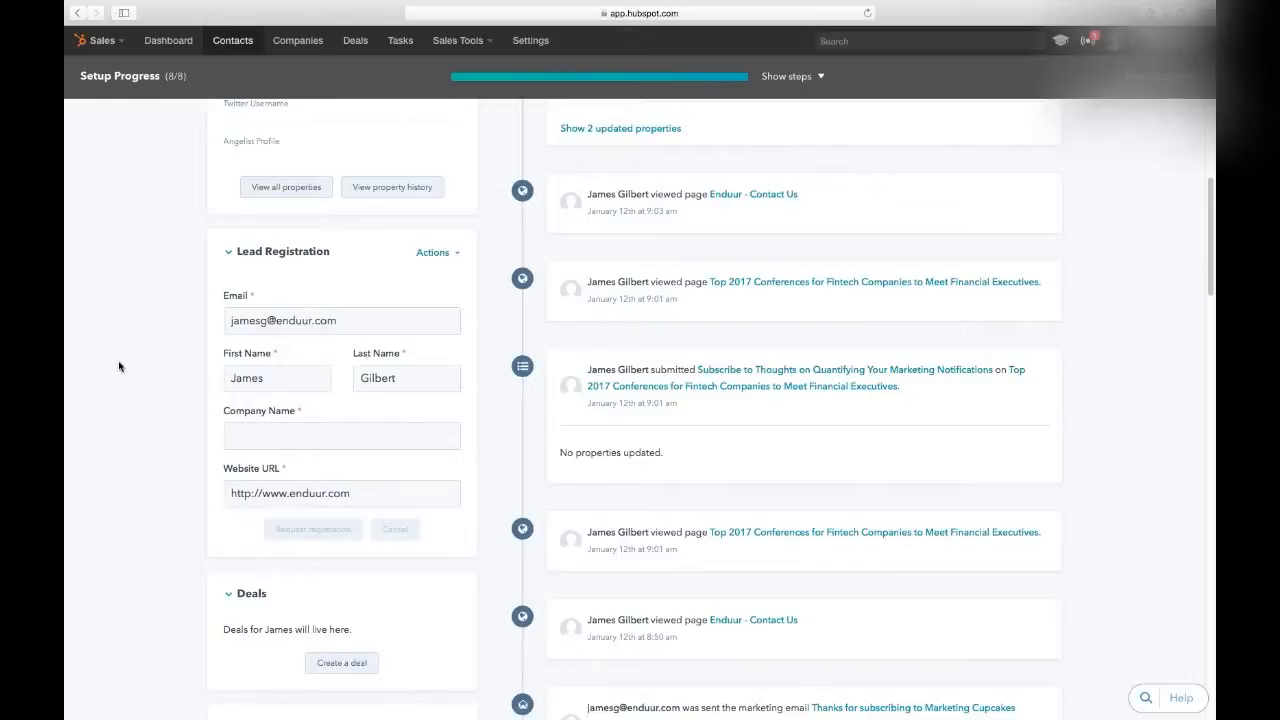
# Start a new deal from the contact's record and name it Opportunity 1.
pyautogui.scroll(-1, 120, 365)
pyautogui.scroll(4, 120, 364)
pyautogui.scroll(4, 120, 363)
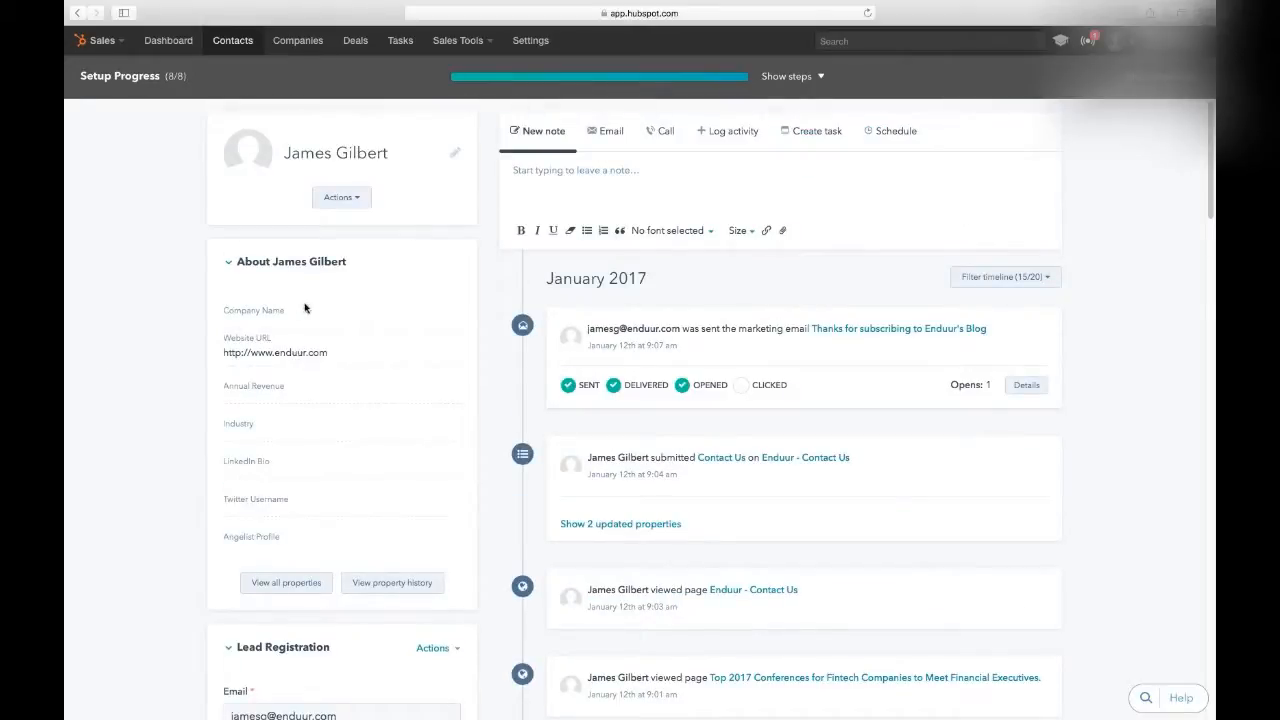
pyautogui.scroll(-1, 348, 455)
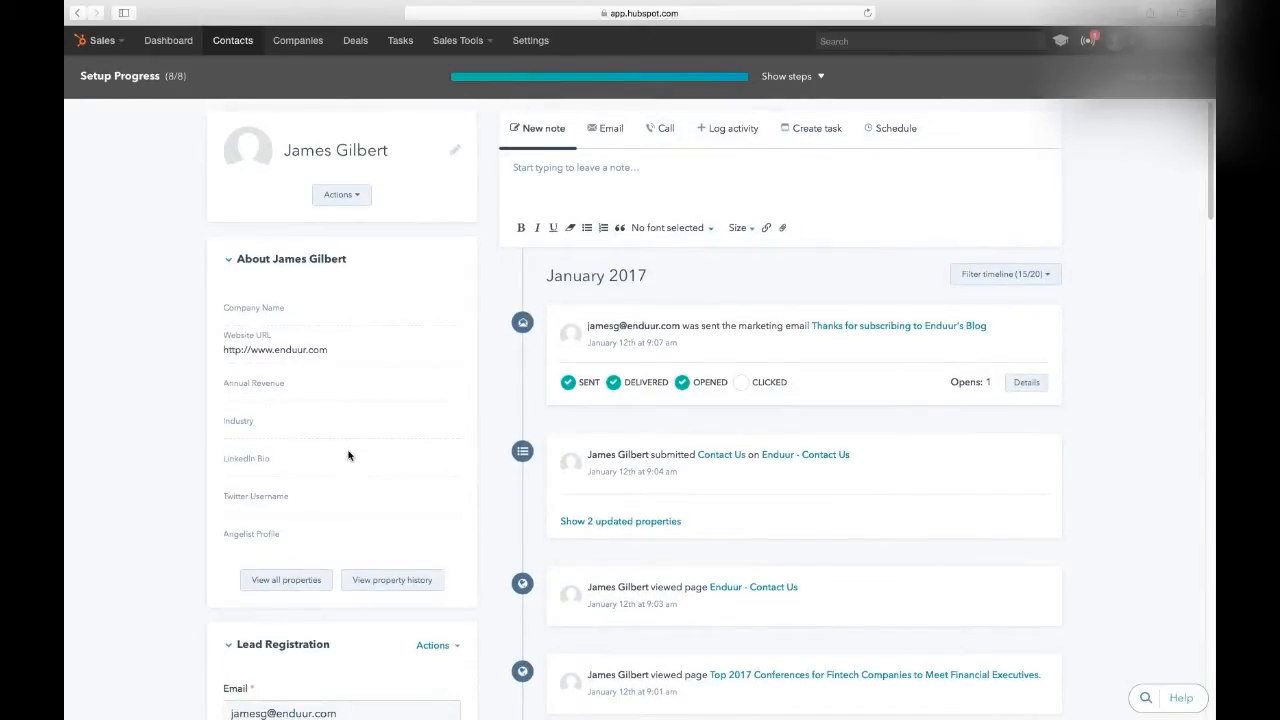
pyautogui.scroll(-5, 348, 455)
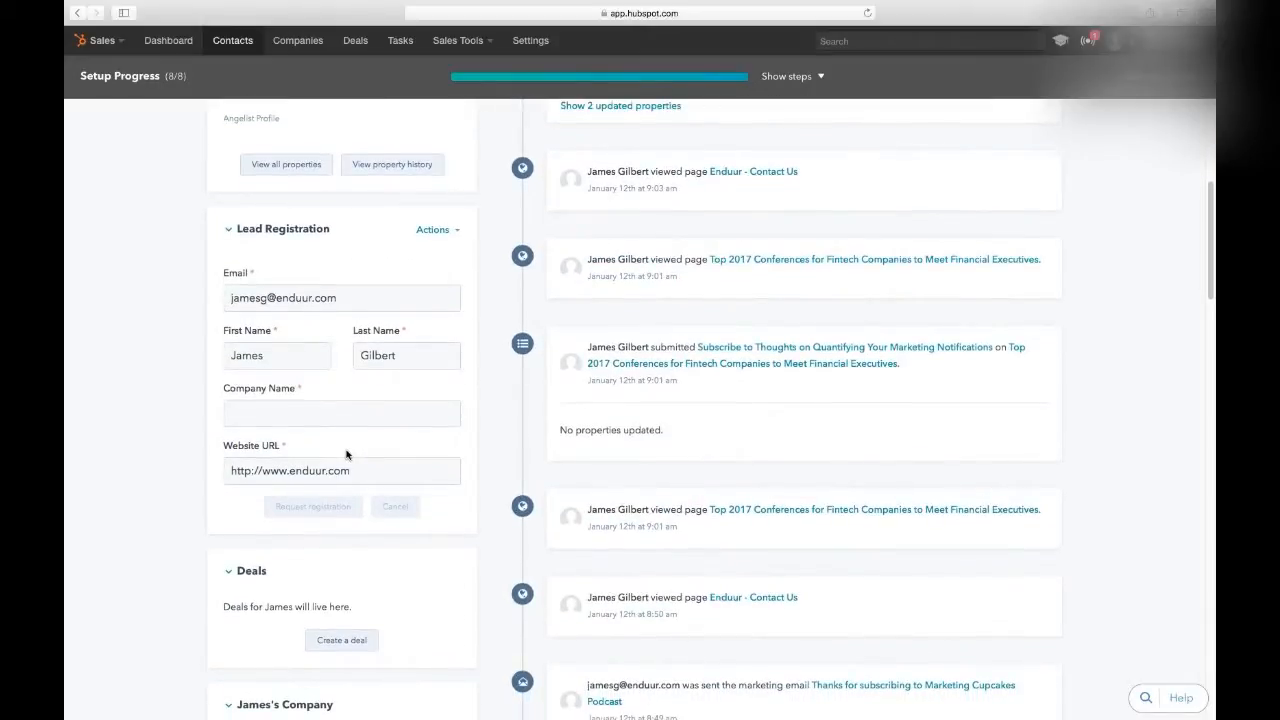
pyautogui.scroll(-3, 347, 455)
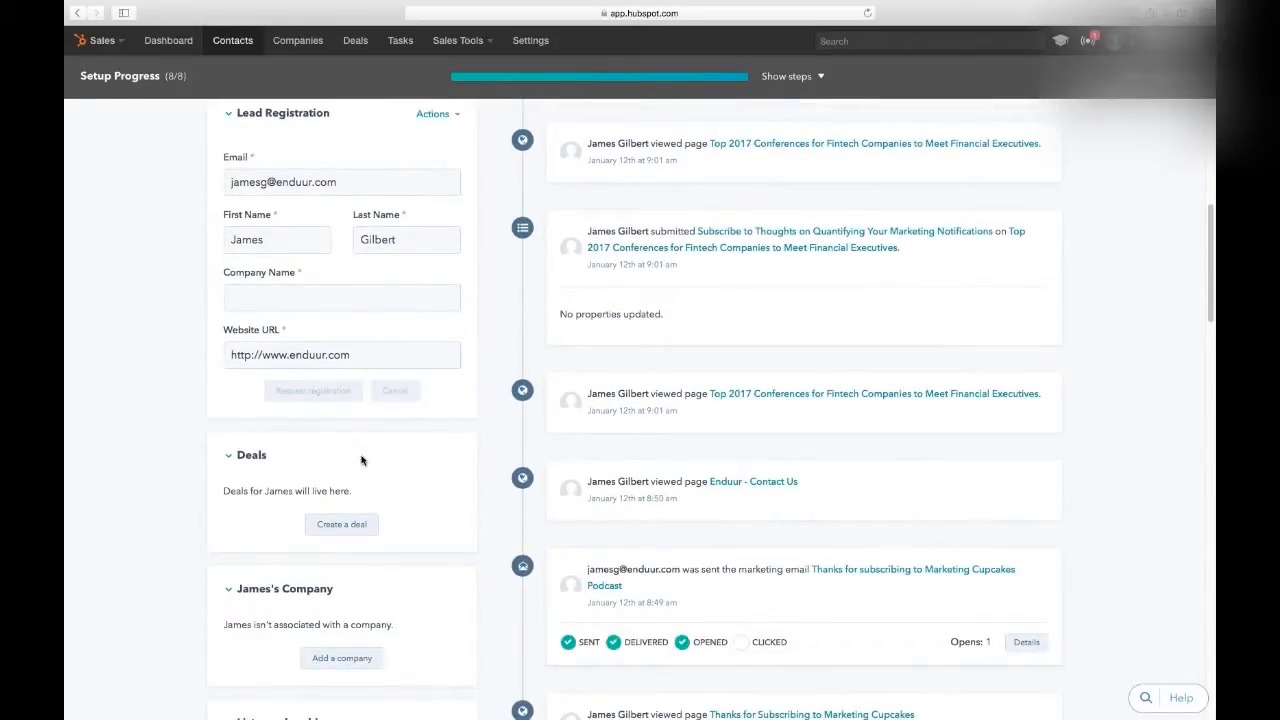
pyautogui.click(343, 531)
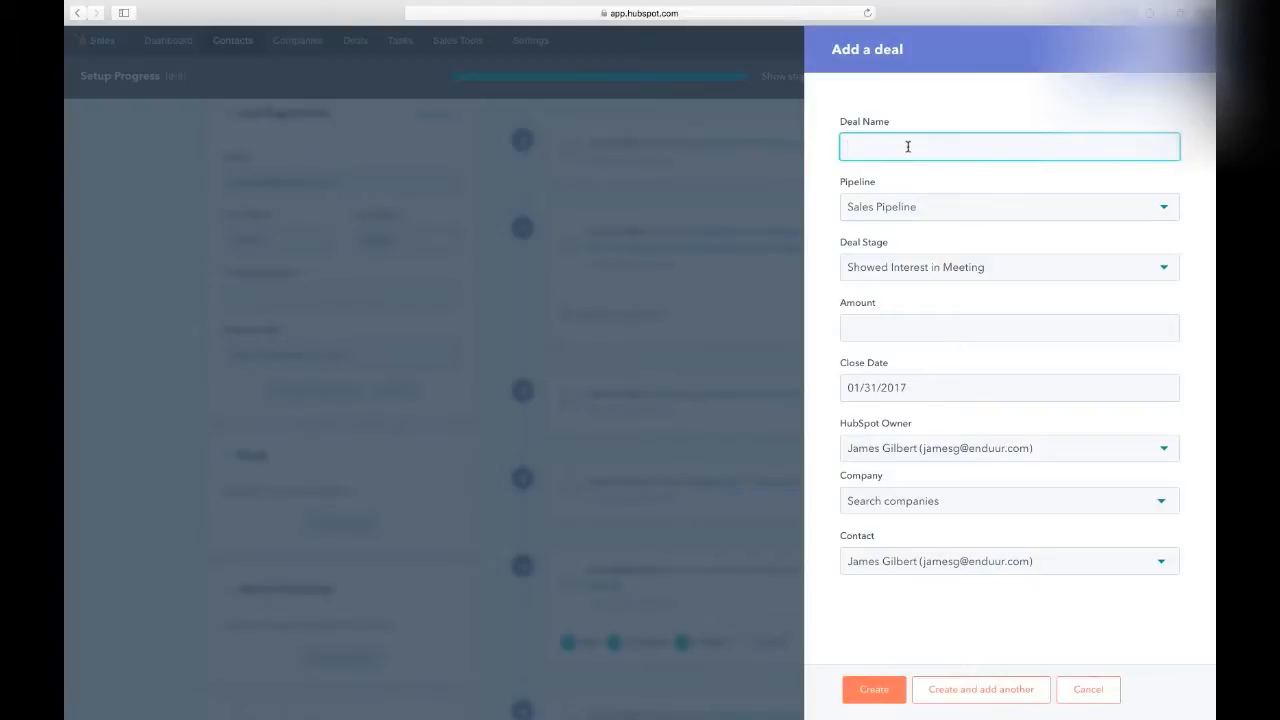
pyautogui.write('Opportunity 1')
pyautogui.moveTo(931, 145); pyautogui.dragTo(846, 146)
pyautogui.click(930, 147)
# Review the pipelines and deal stages available for the new deal without changing the selections.
pyautogui.click(1078, 210)
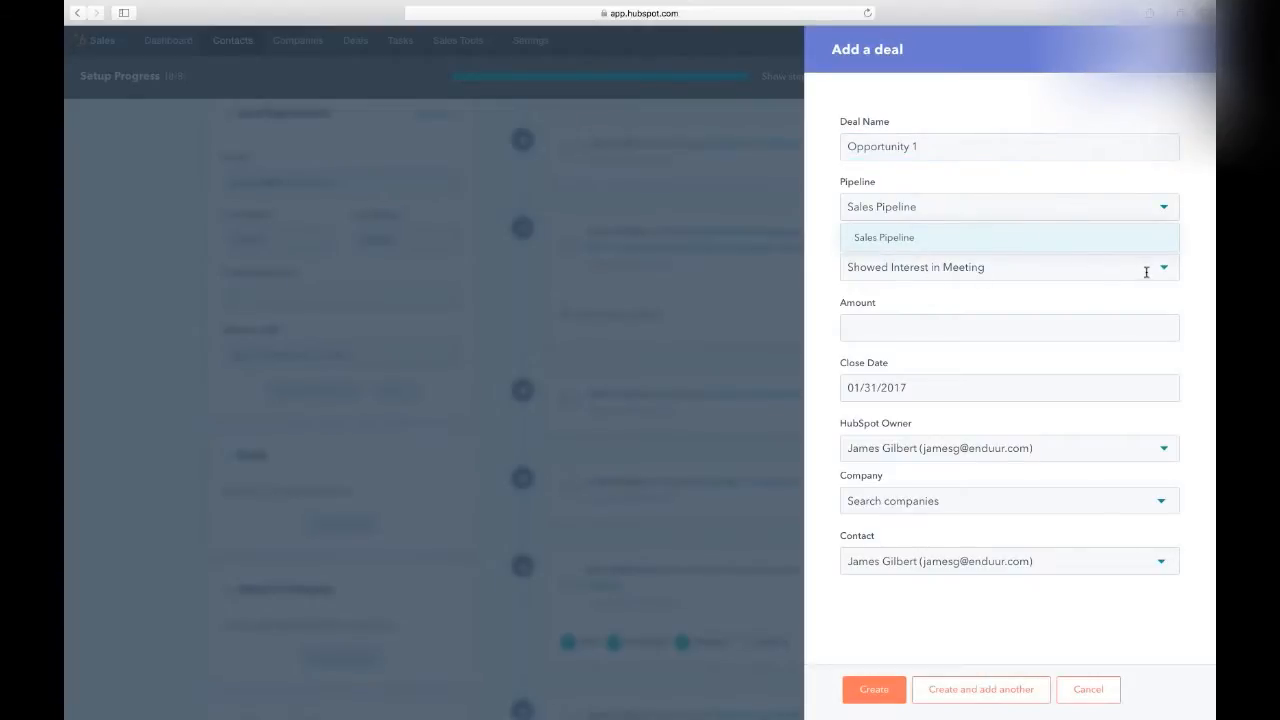
pyautogui.click(991, 288)
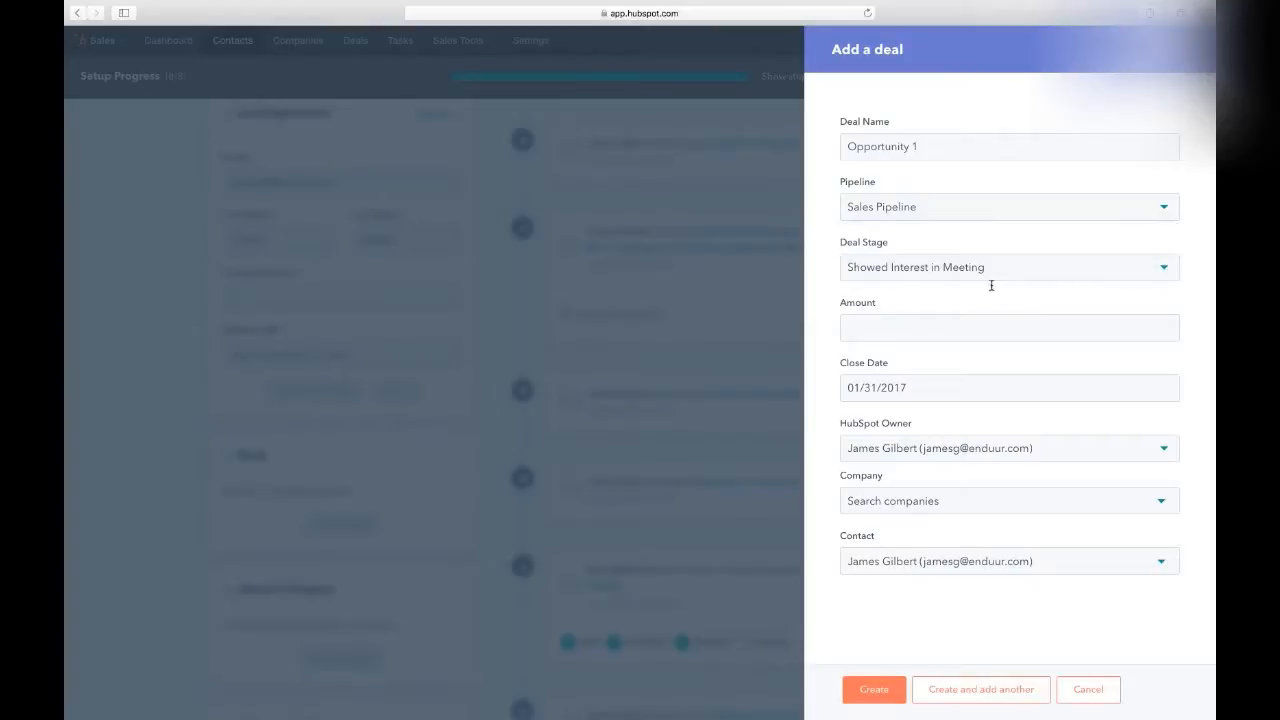
pyautogui.click(1066, 270)
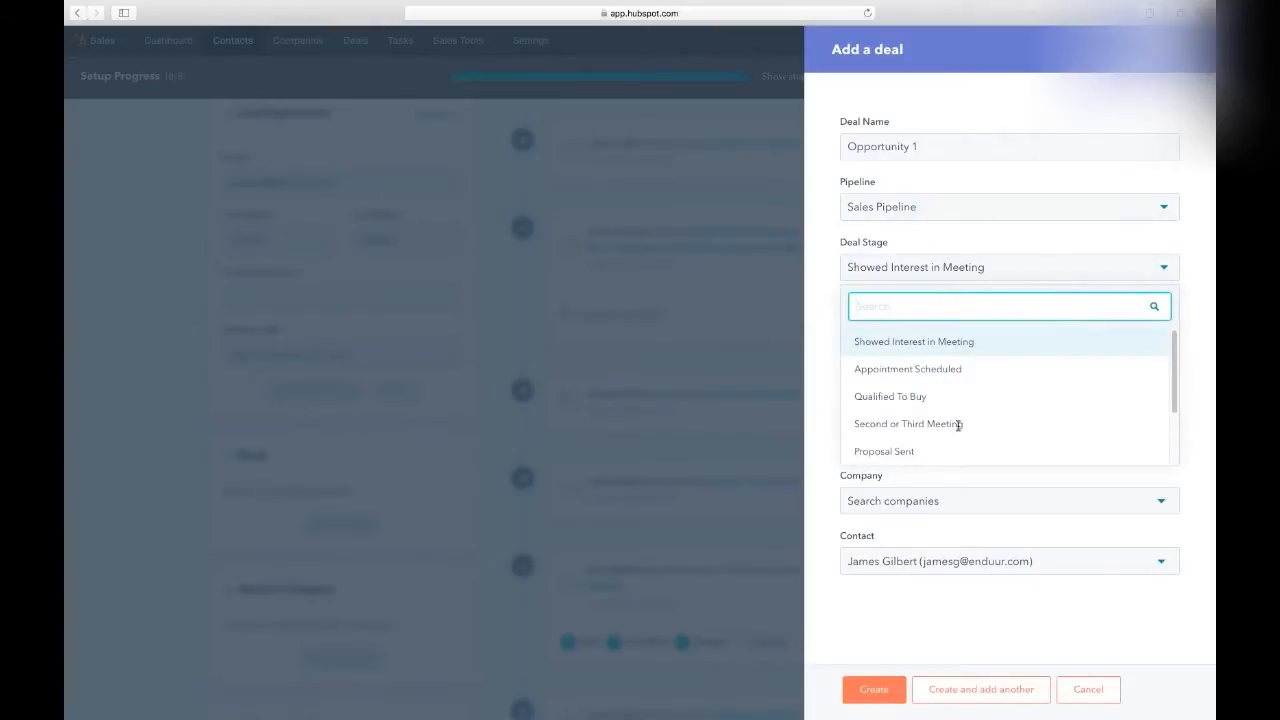
pyautogui.moveTo(1176, 352); pyautogui.dragTo(1177, 413)
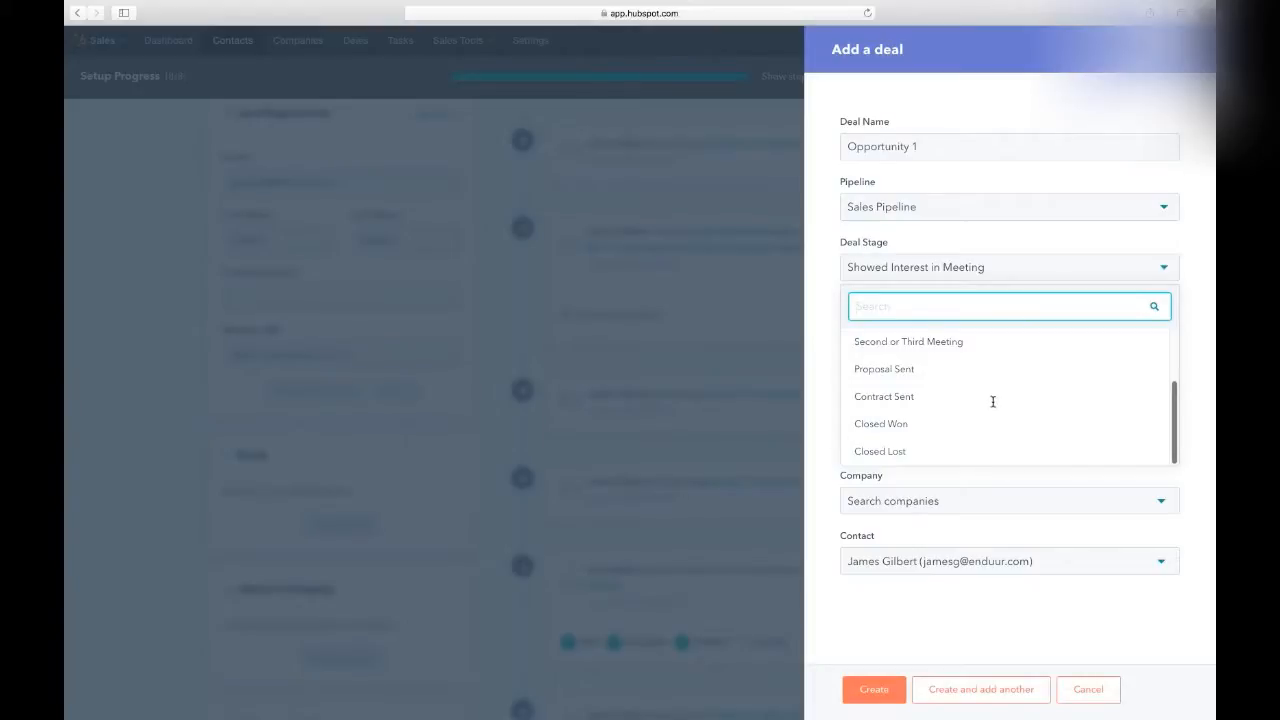
pyautogui.scroll(3, 993, 404)
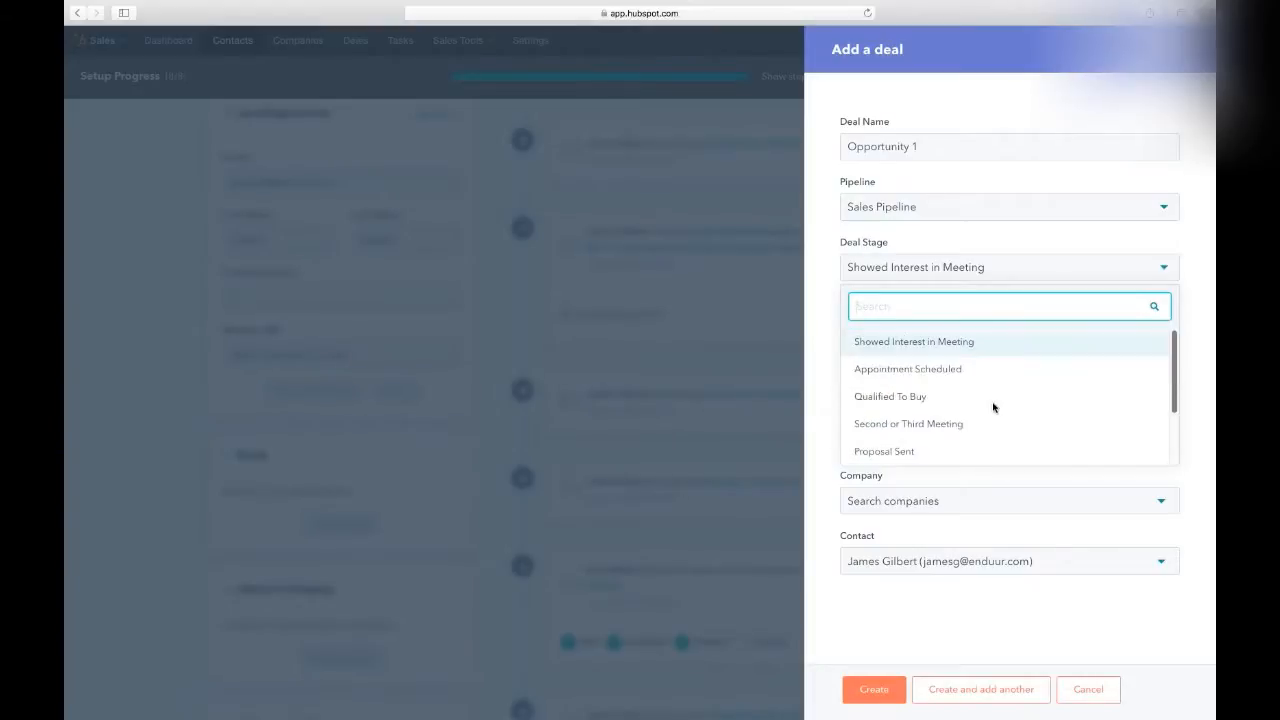
pyautogui.scroll(-3, 993, 407)
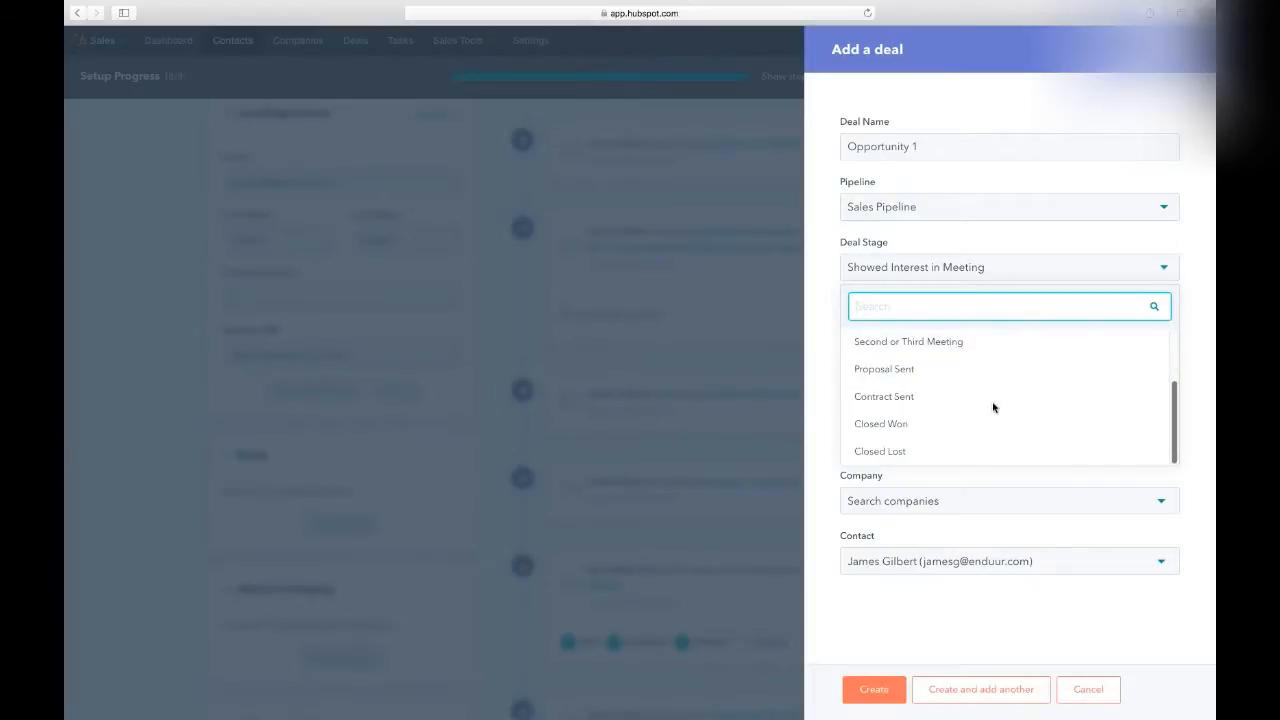
pyautogui.scroll(3, 993, 405)
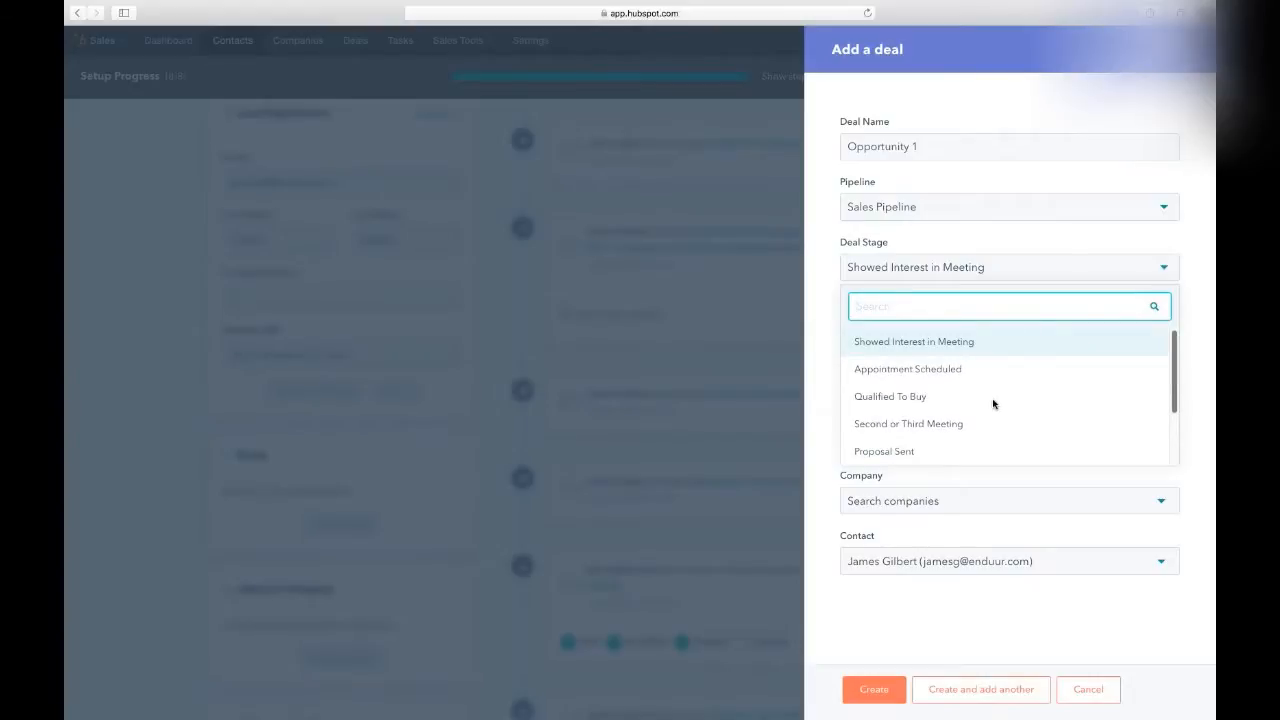
pyautogui.click(820, 338)
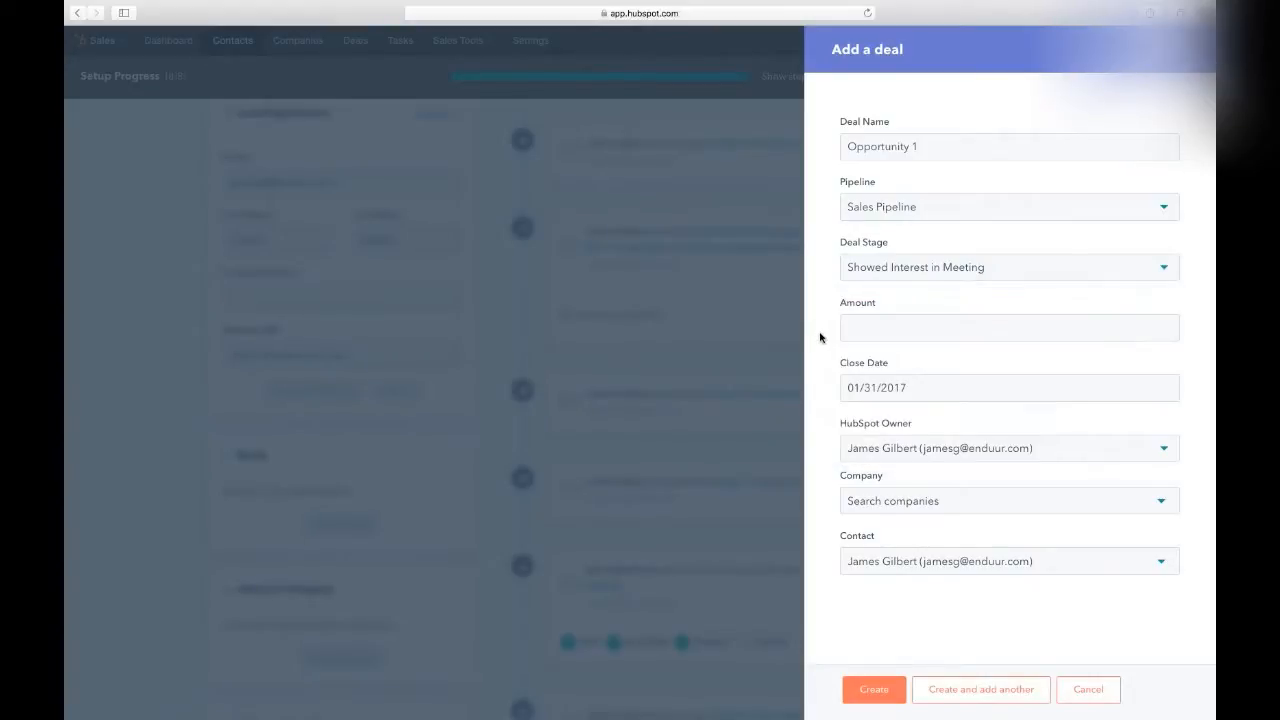
# Set the deal's stage to Contract Sent and its amount to $15.
pyautogui.click(900, 270)
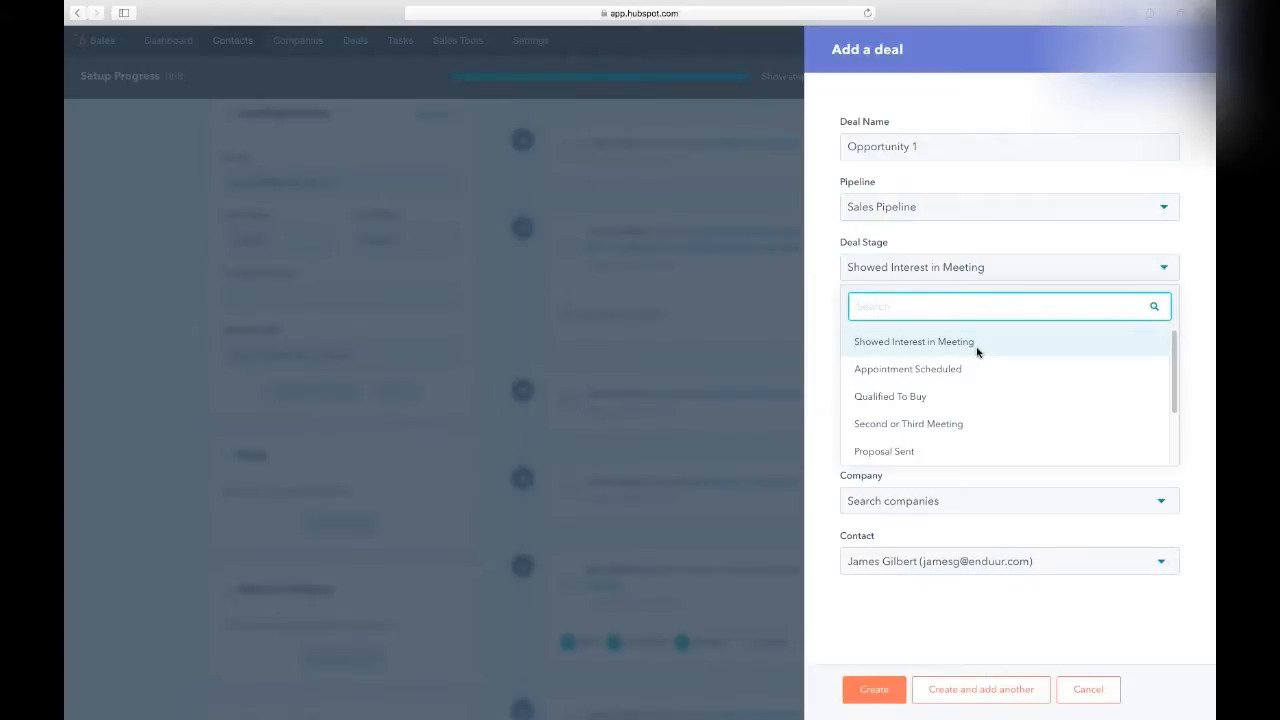
pyautogui.scroll(-1, 982, 370)
pyautogui.scroll(-1, 984, 377)
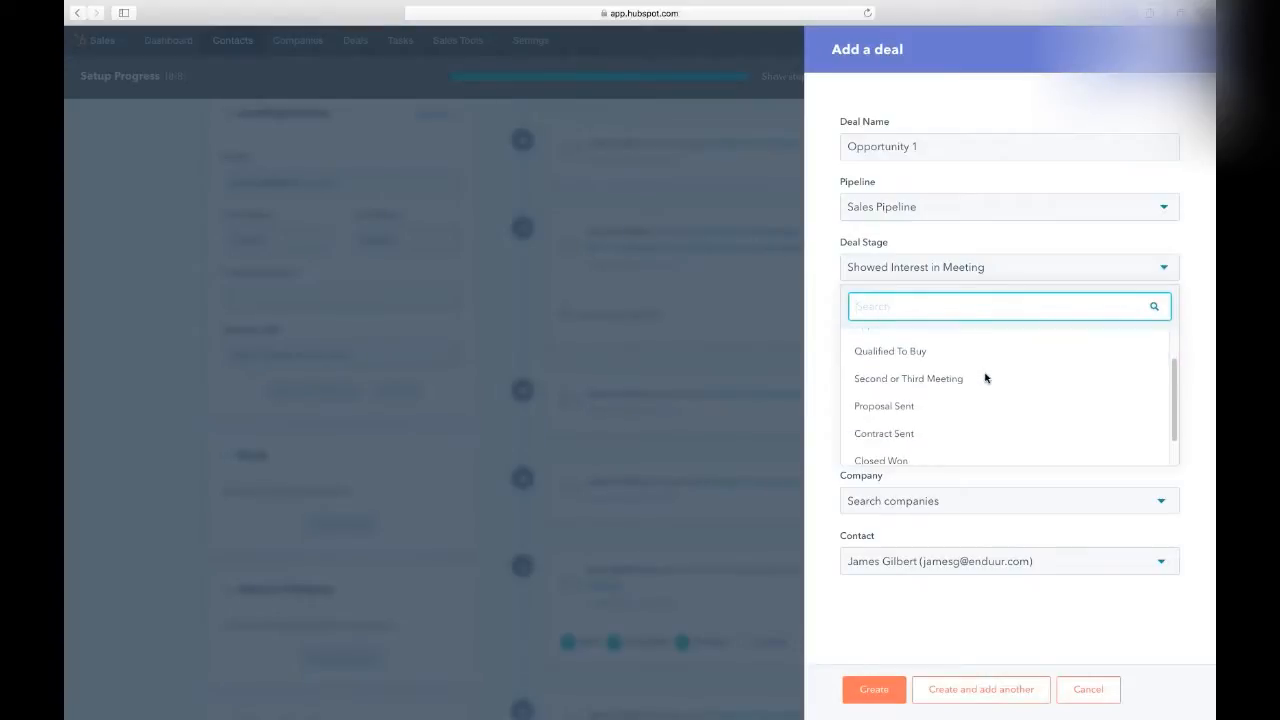
pyautogui.click(905, 436)
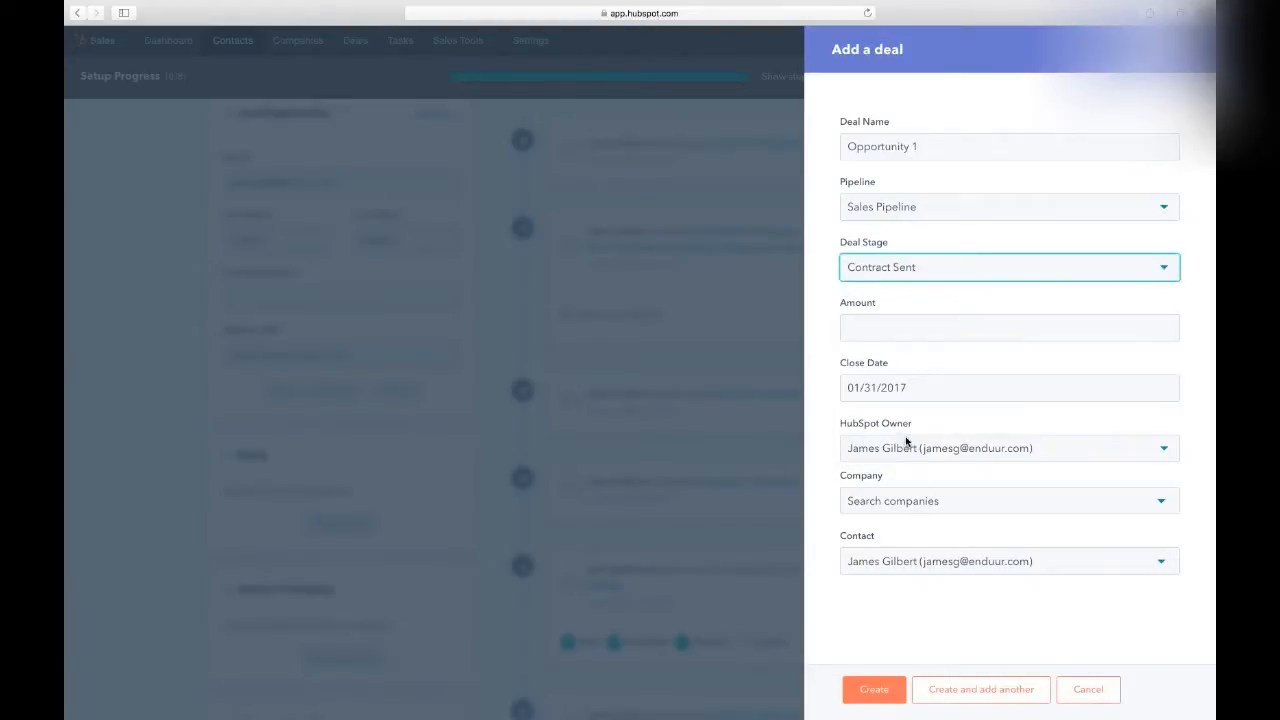
pyautogui.click(895, 335)
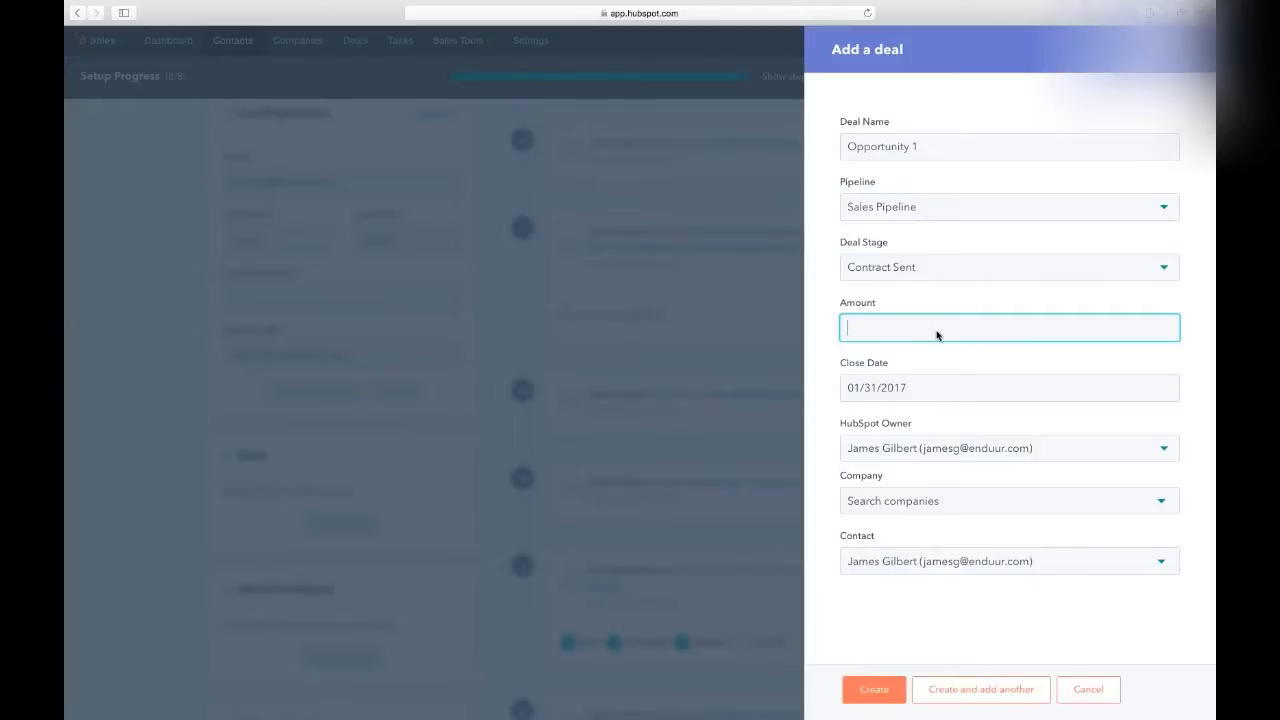
pyautogui.write('15')
pyautogui.click(903, 501)
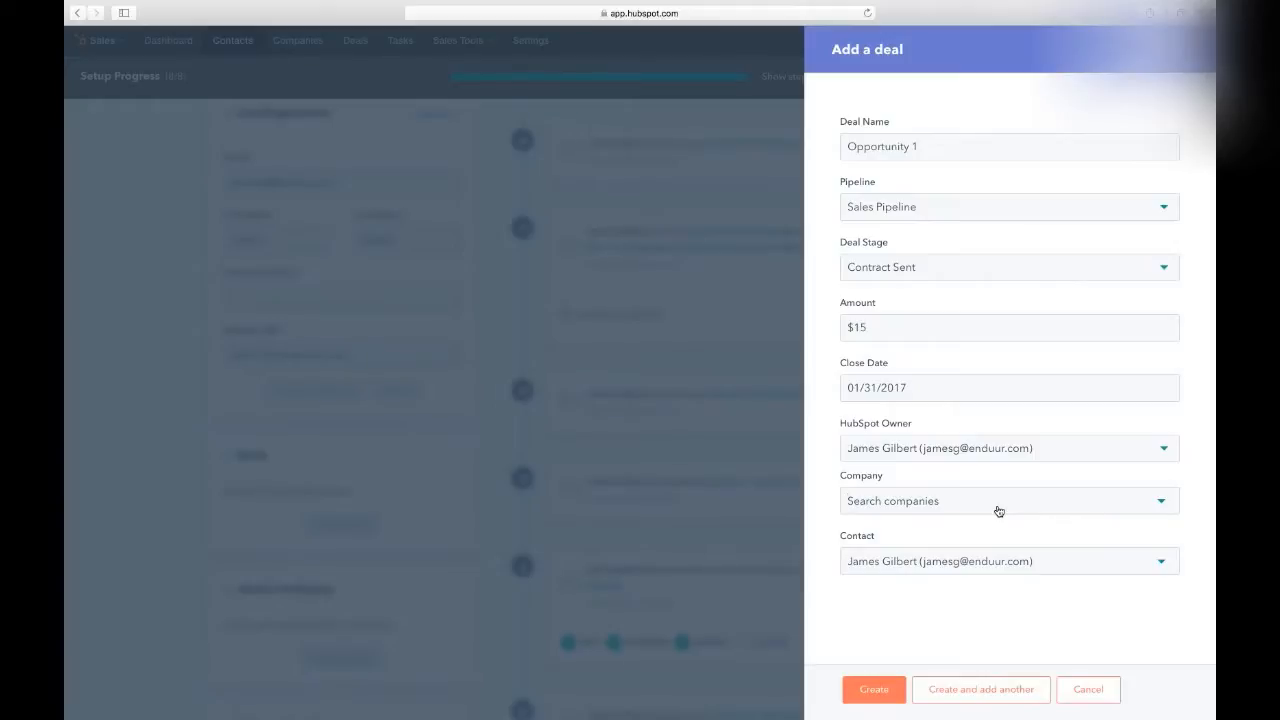
pyautogui.write('enduuur')
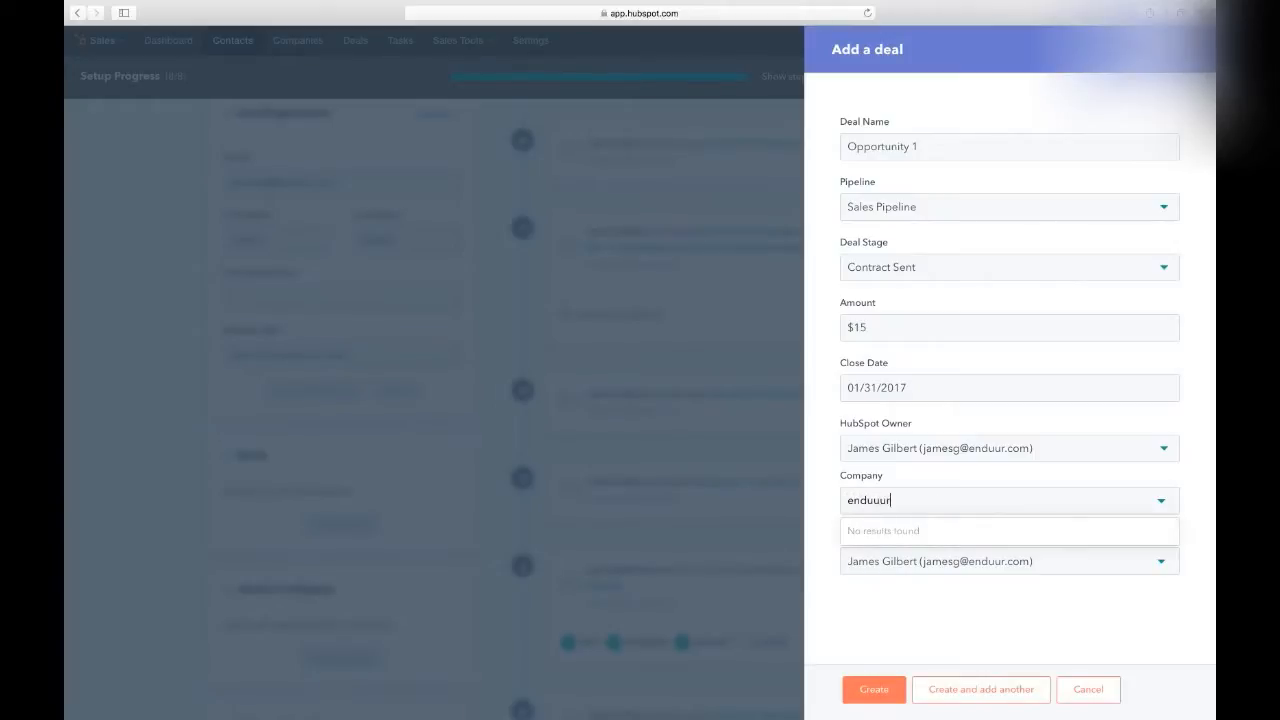
pyautogui.press('BackSpace')
pyautogui.press('BackSpace')
pyautogui.write('r')
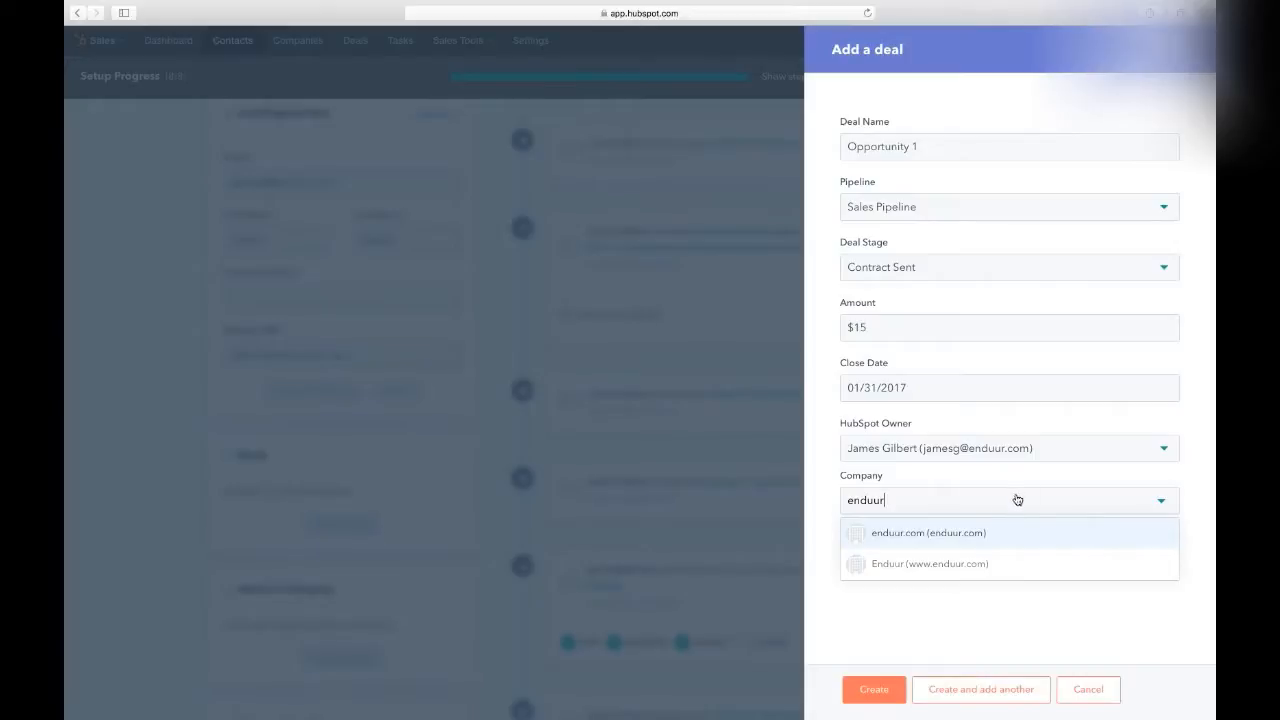
pyautogui.click(953, 566)
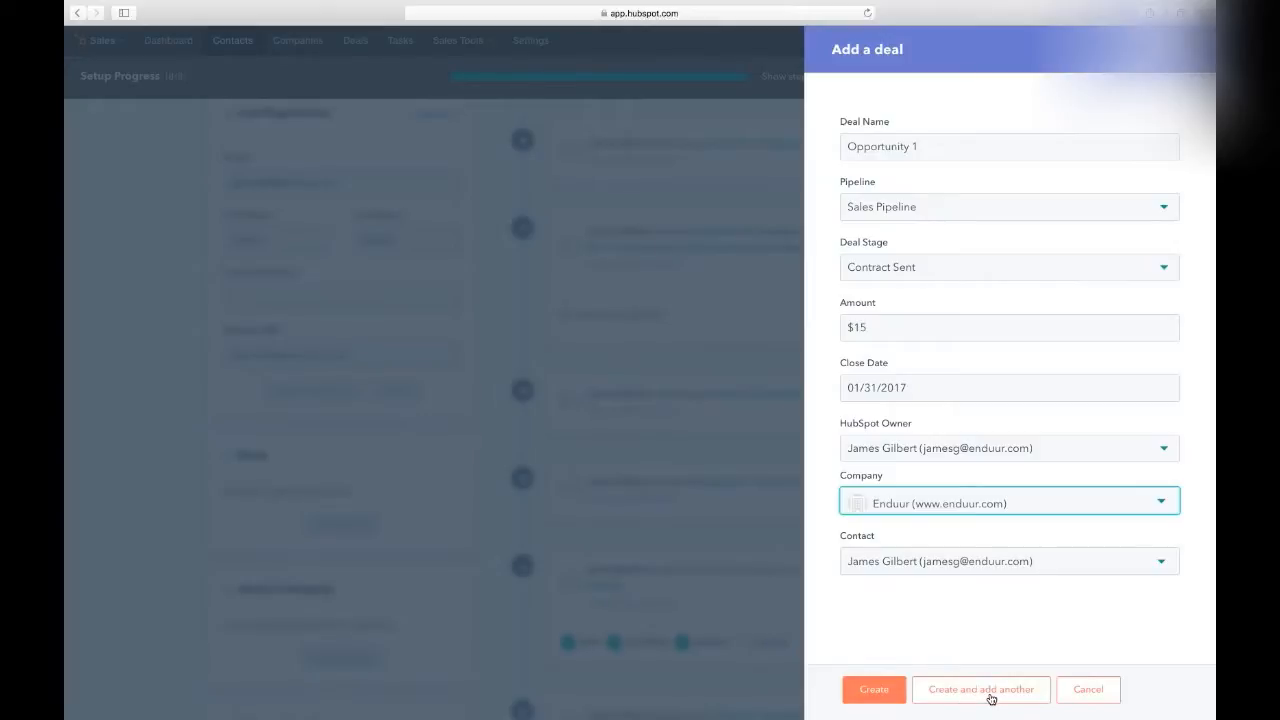
# Set the close date to 01/14/2017 and create the deal.
pyautogui.click(910, 392)
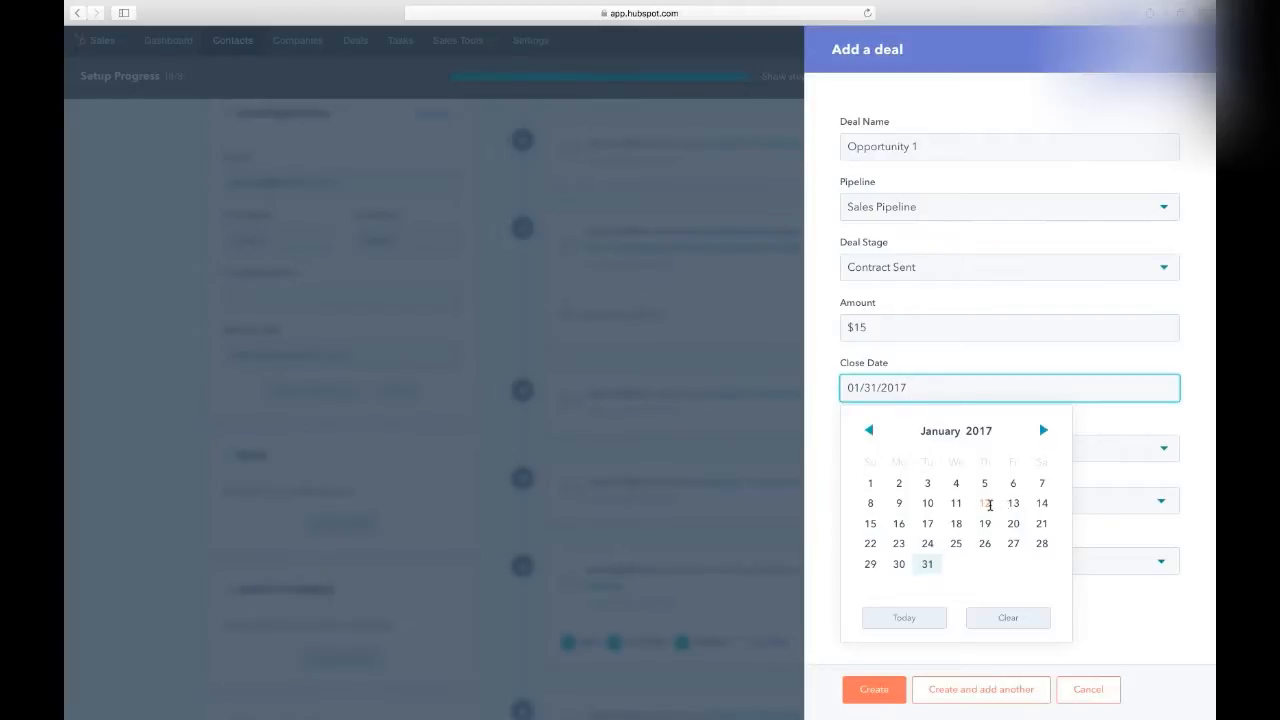
pyautogui.click(1042, 503)
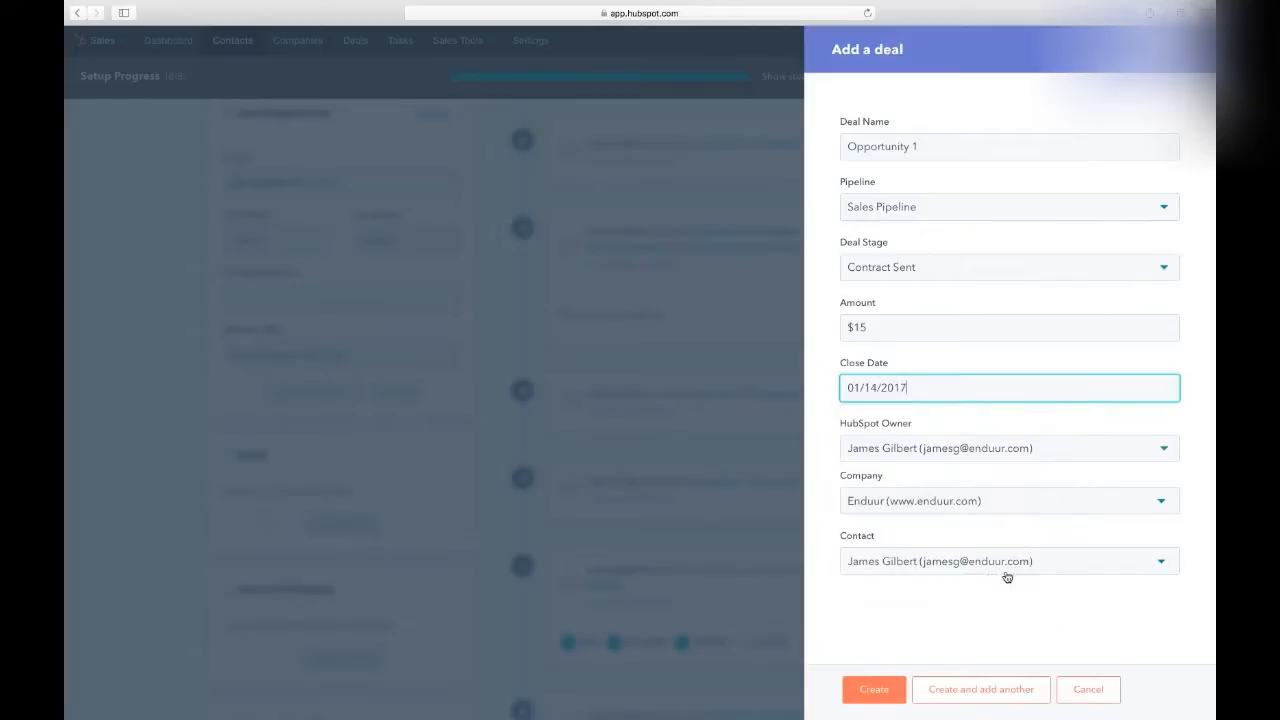
pyautogui.click(883, 697)
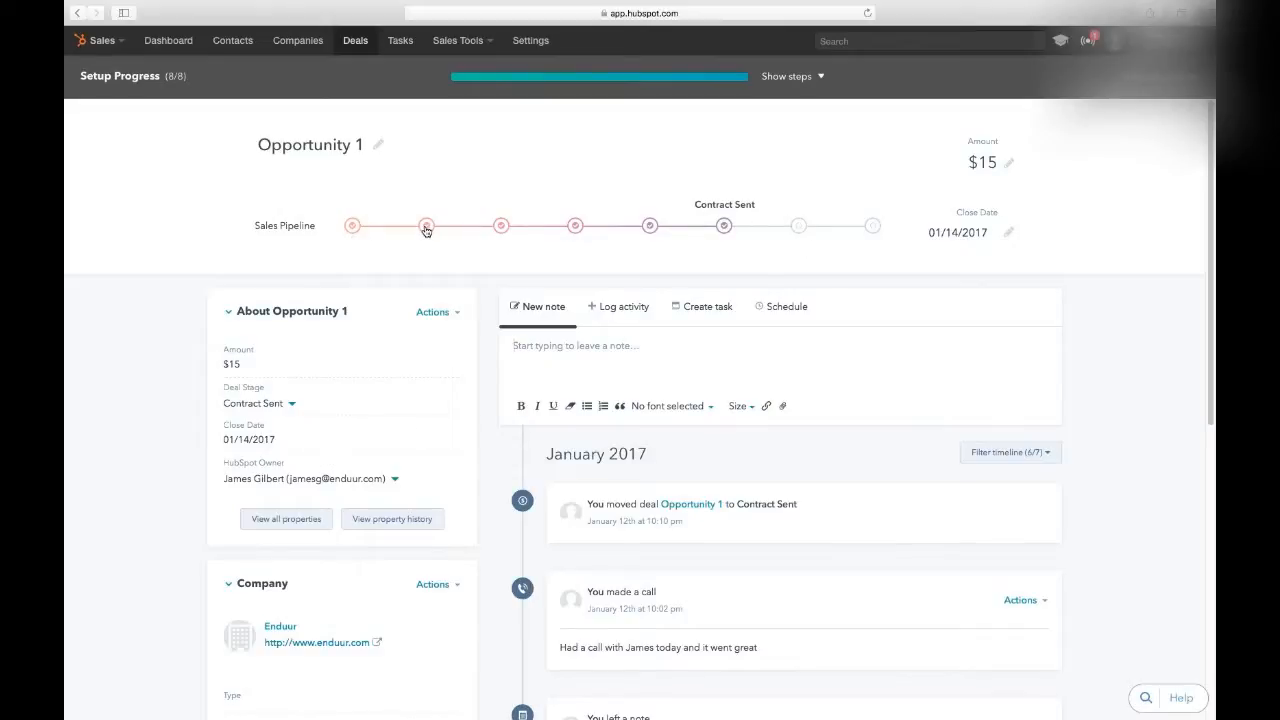
# Move the deal back to Showed Interest in Meeting and advance it stage by stage to Contract Sent.
pyautogui.click(354, 227)
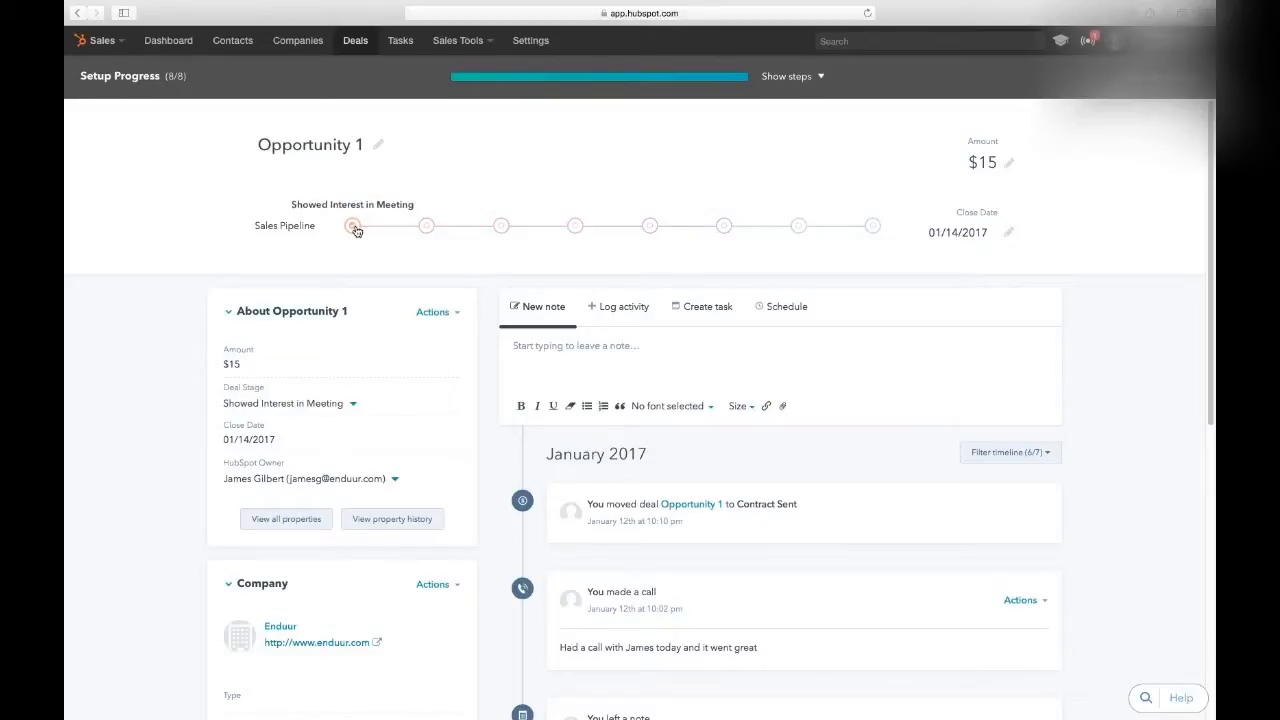
pyautogui.click(426, 226)
pyautogui.click(501, 226)
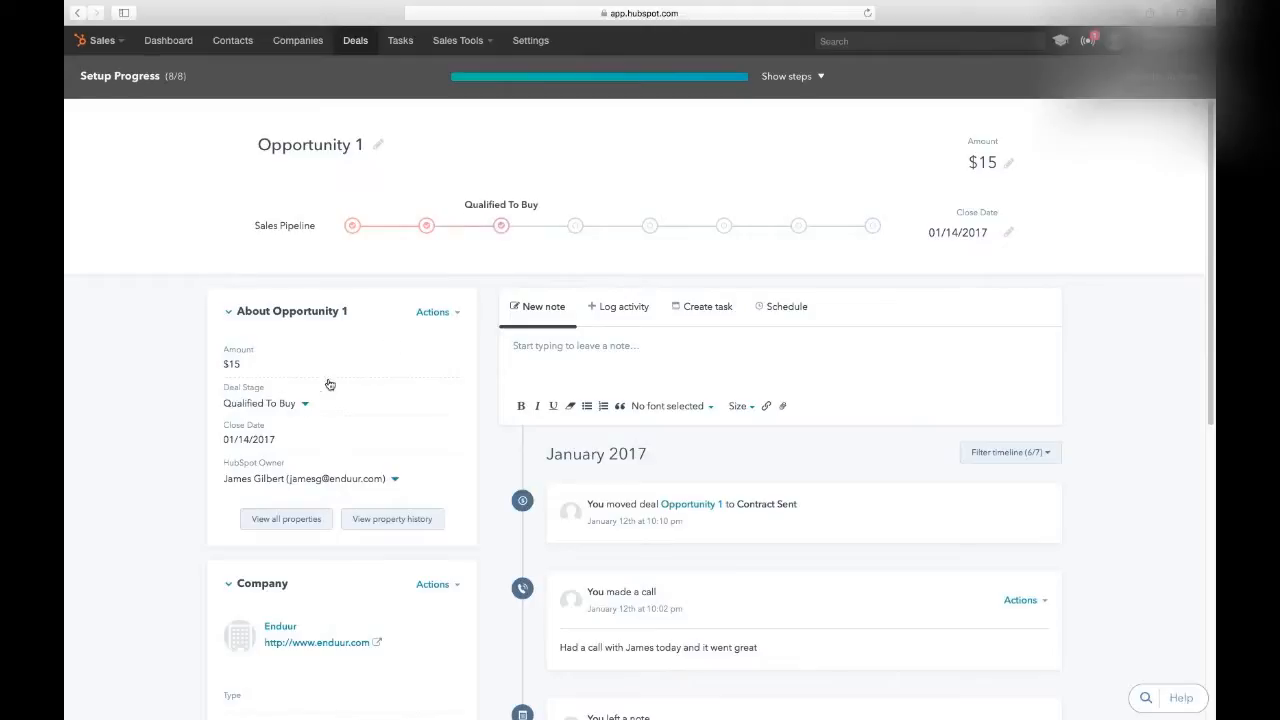
pyautogui.click(577, 227)
pyautogui.click(650, 226)
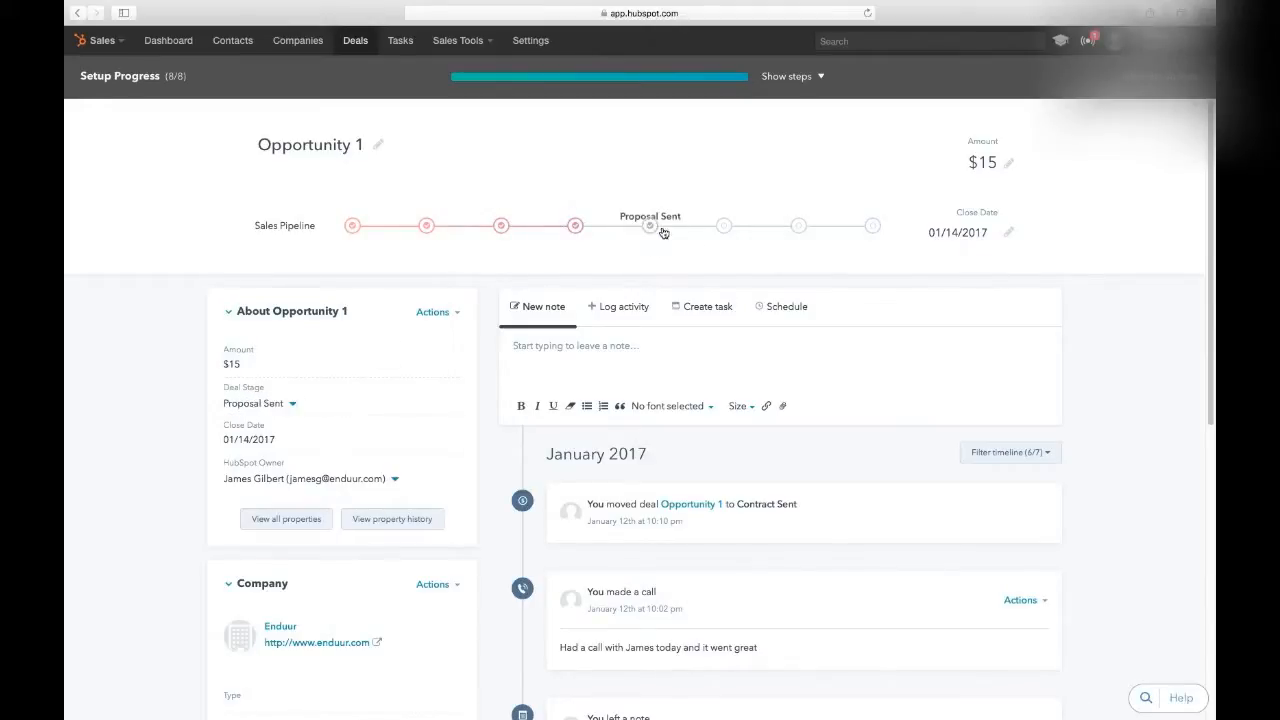
pyautogui.click(725, 227)
# Move the deal to the Closed Won stage, cancelling the closing details form and dismissing the congratulations message.
pyautogui.click(798, 227)
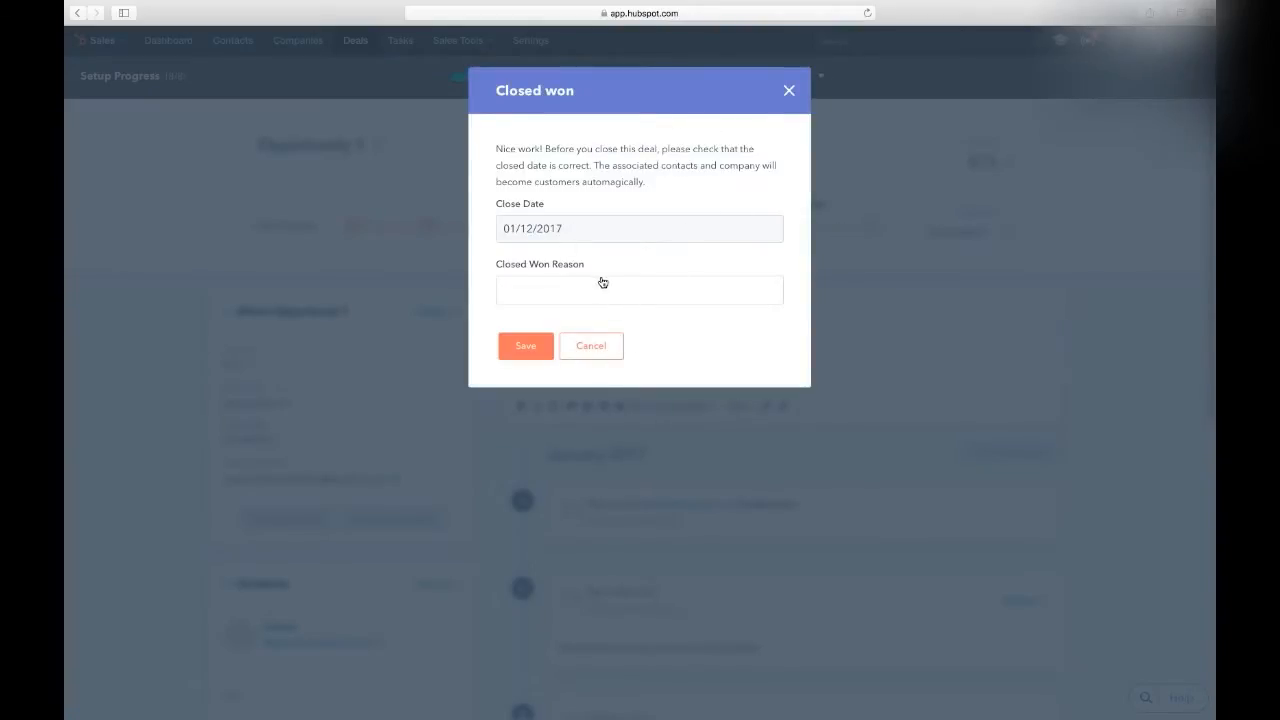
pyautogui.click(603, 355)
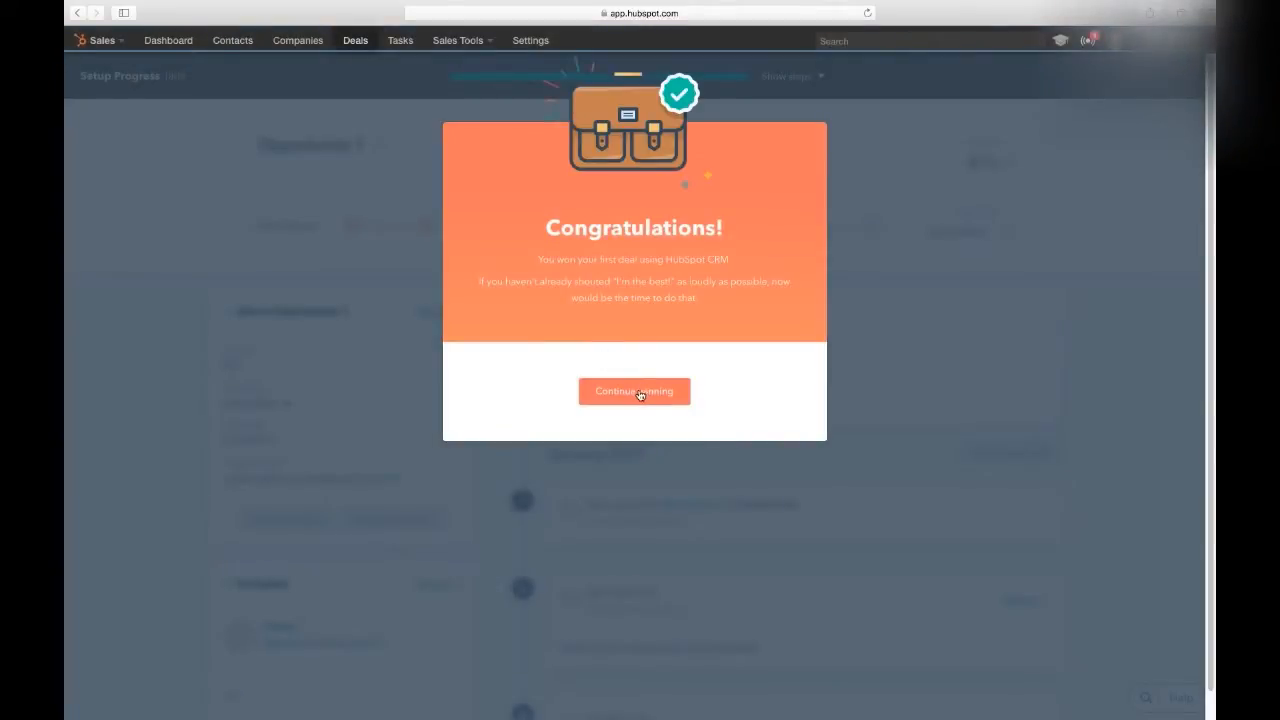
pyautogui.click(634, 391)
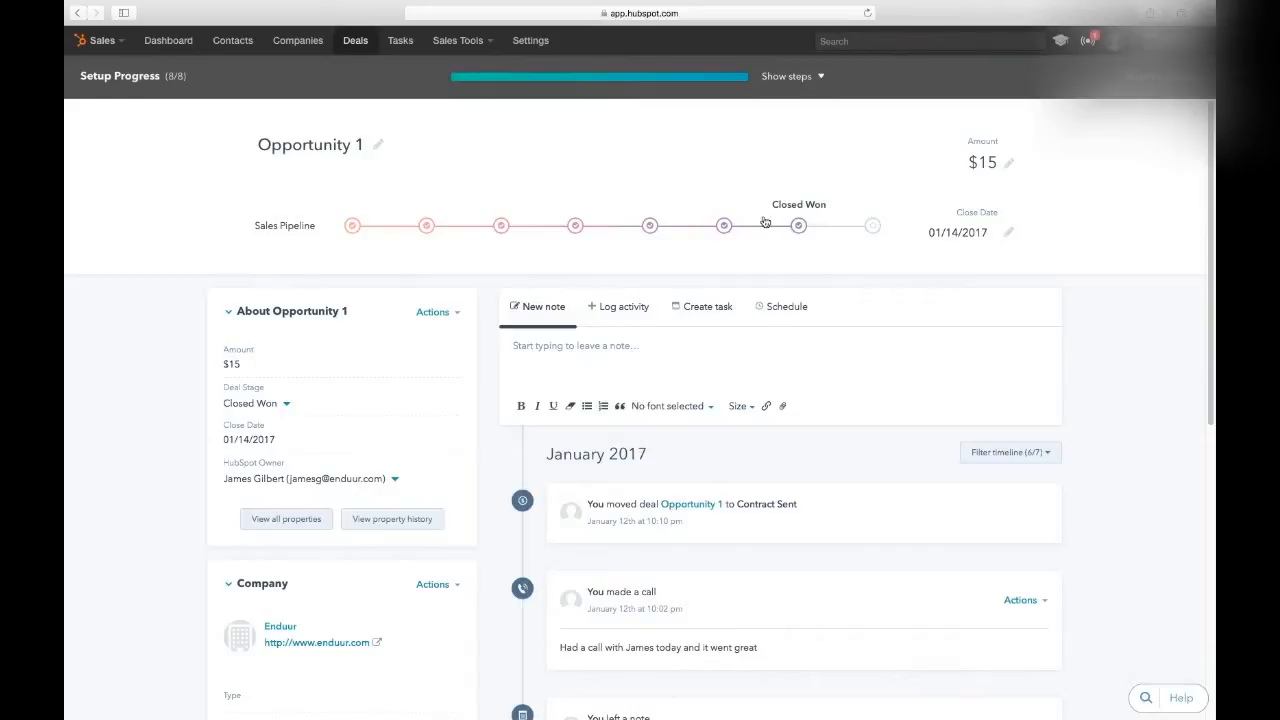
# Move the deal back through Contract Sent to Proposal Sent, and return it to Contract Sent.
pyautogui.click(725, 227)
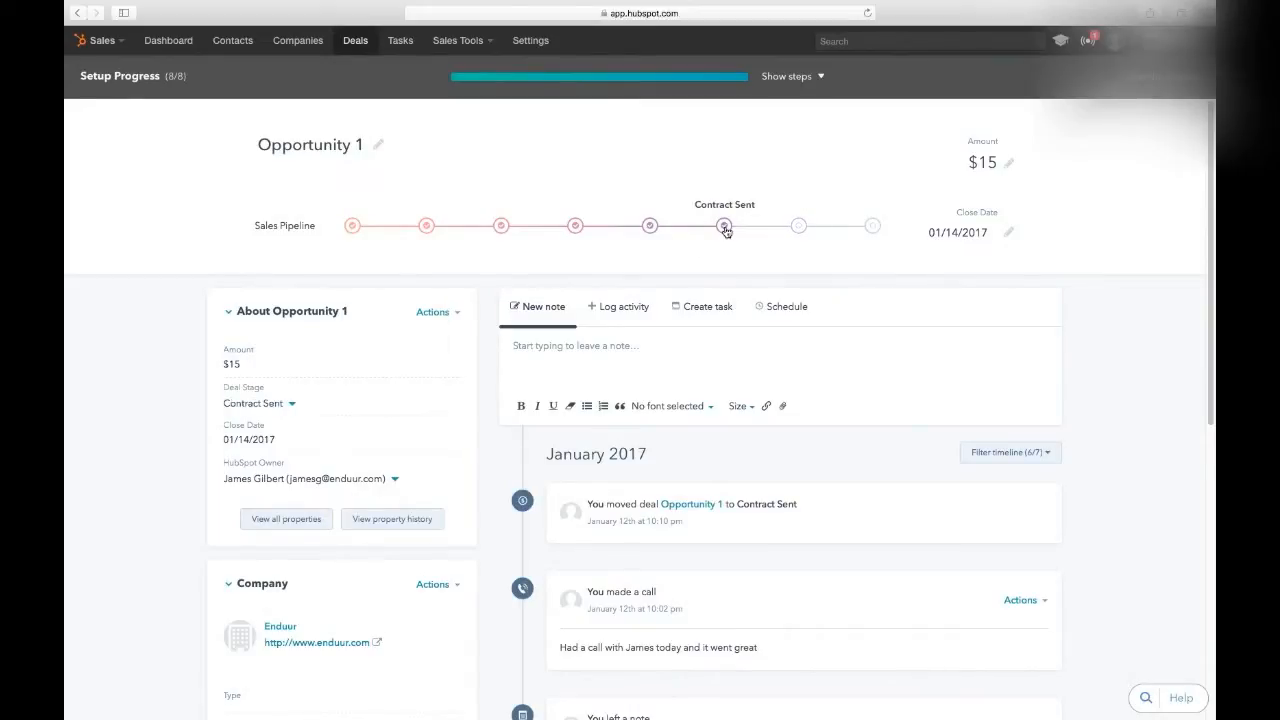
pyautogui.click(652, 230)
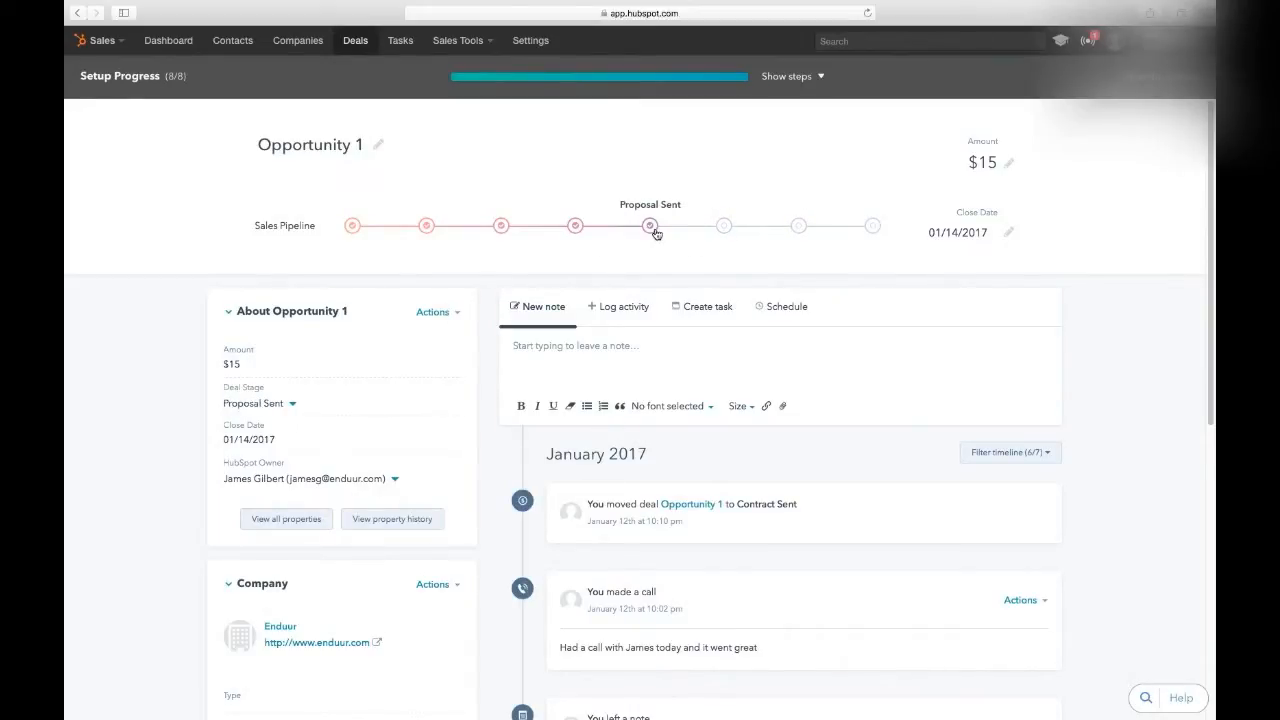
pyautogui.click(724, 228)
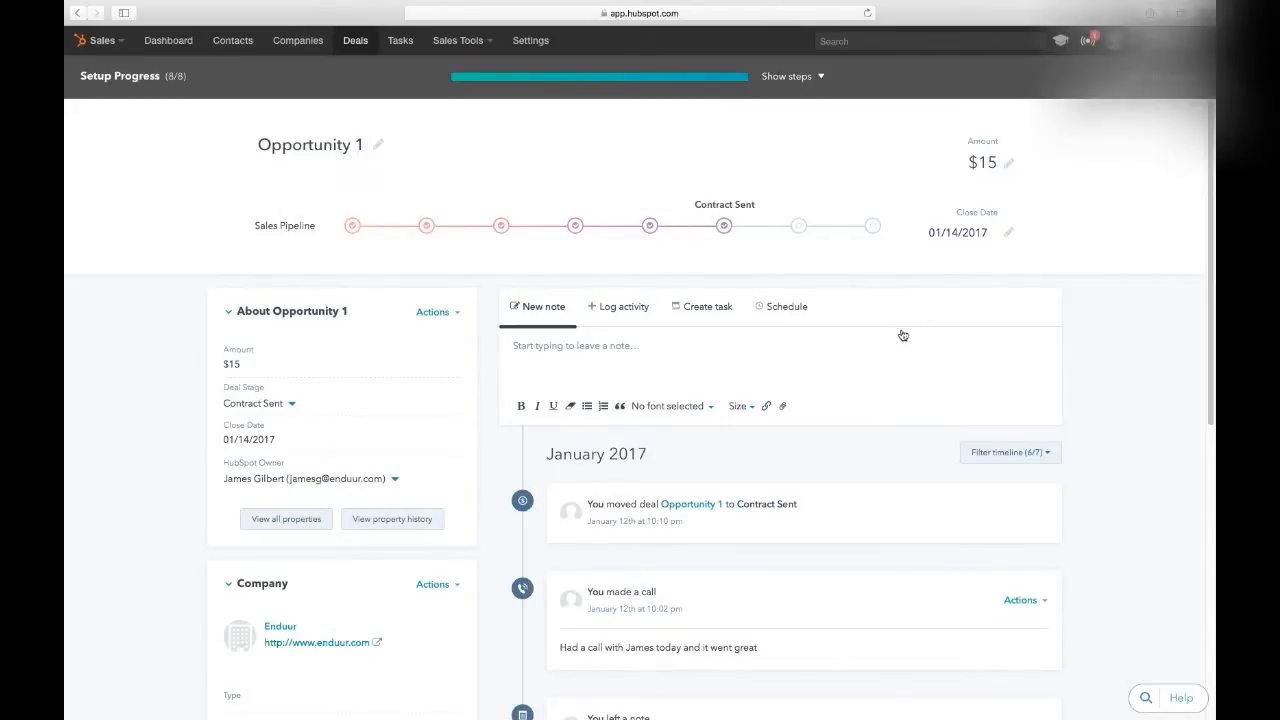
# Examine the deal's activity timeline and its associated company and contact.
pyautogui.scroll(-2, 888, 350)
pyautogui.scroll(-4, 888, 350)
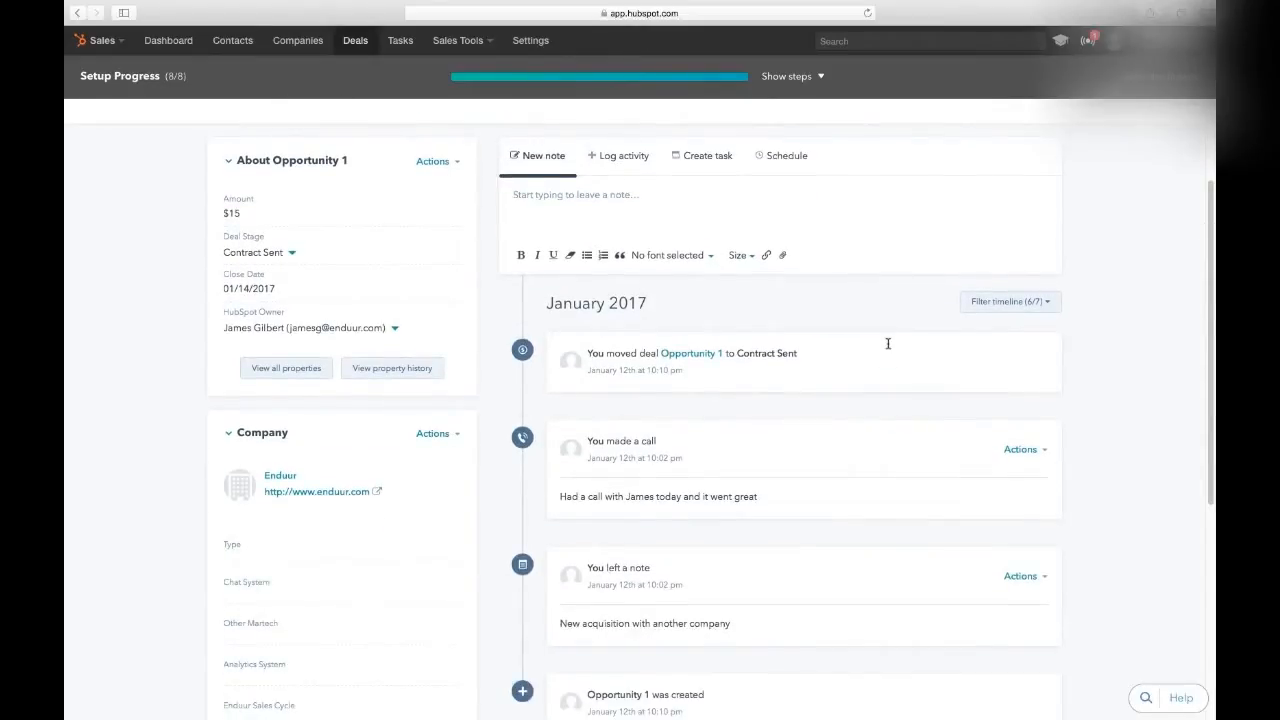
pyautogui.scroll(-5, 889, 340)
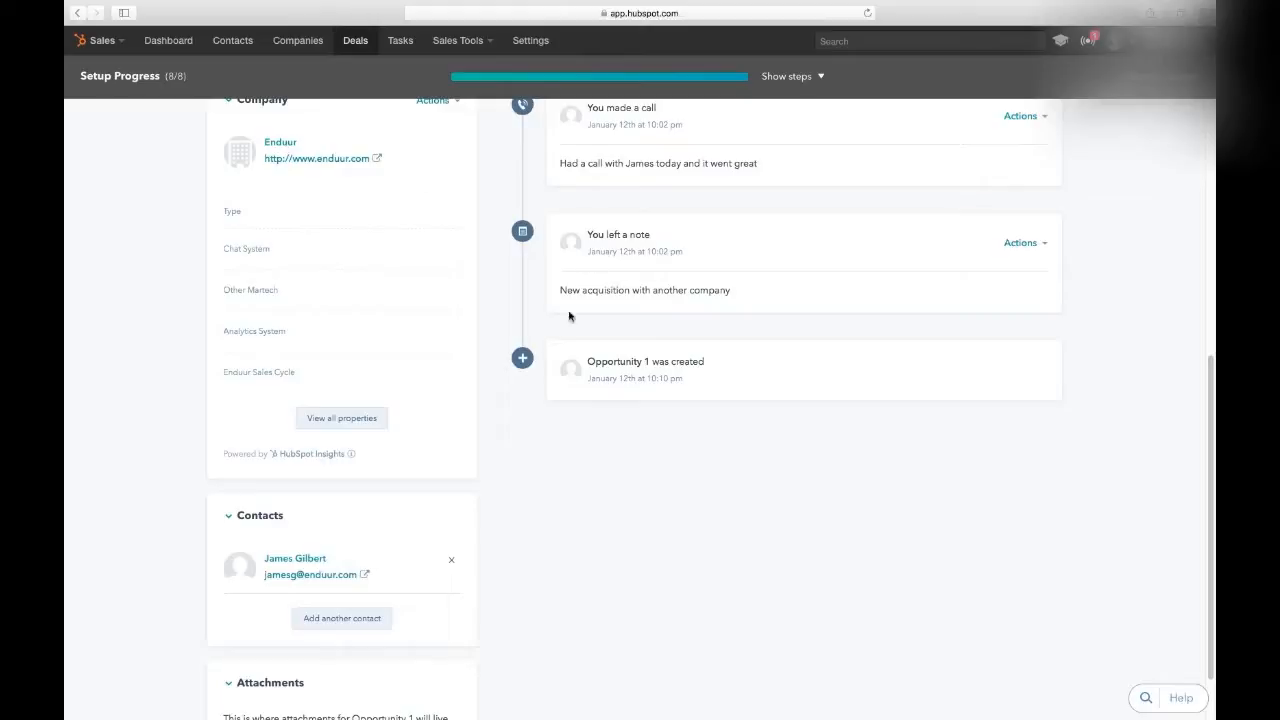
# Look over the deal's details and timeline, and open the record of its associated company Enduur.
pyautogui.scroll(1, 536, 294)
pyautogui.scroll(5, 536, 294)
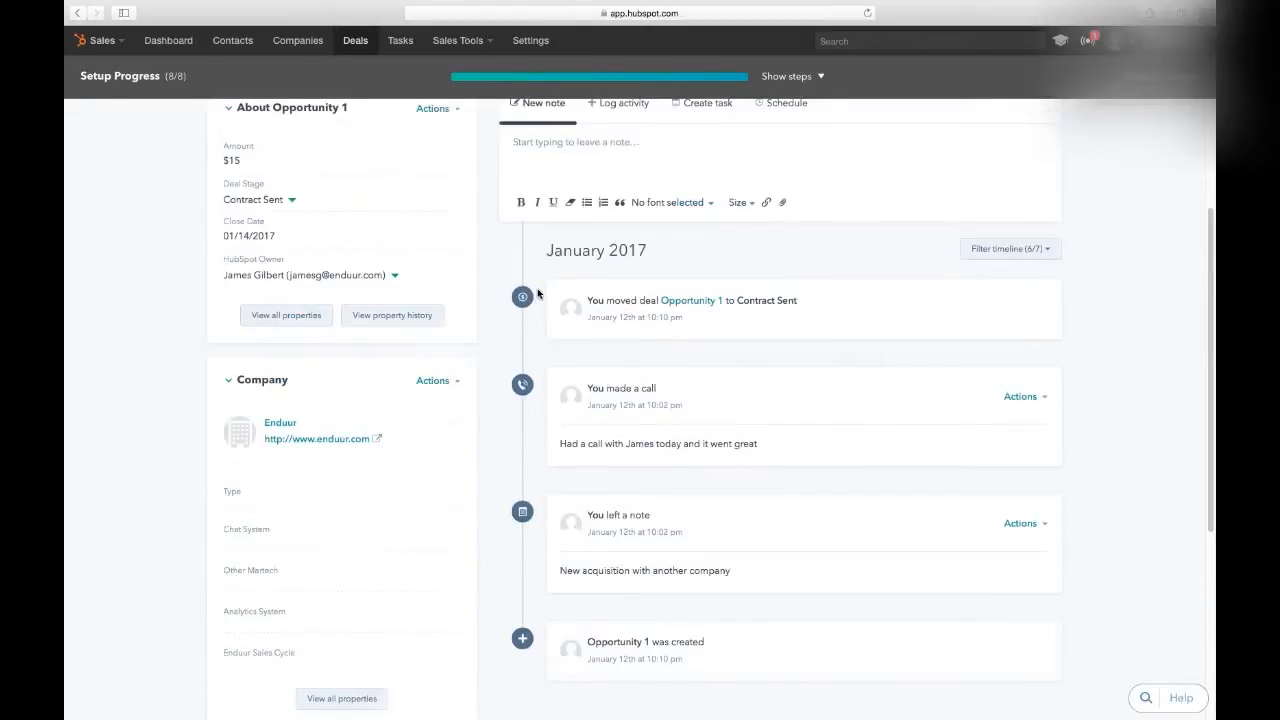
pyautogui.scroll(4, 537, 293)
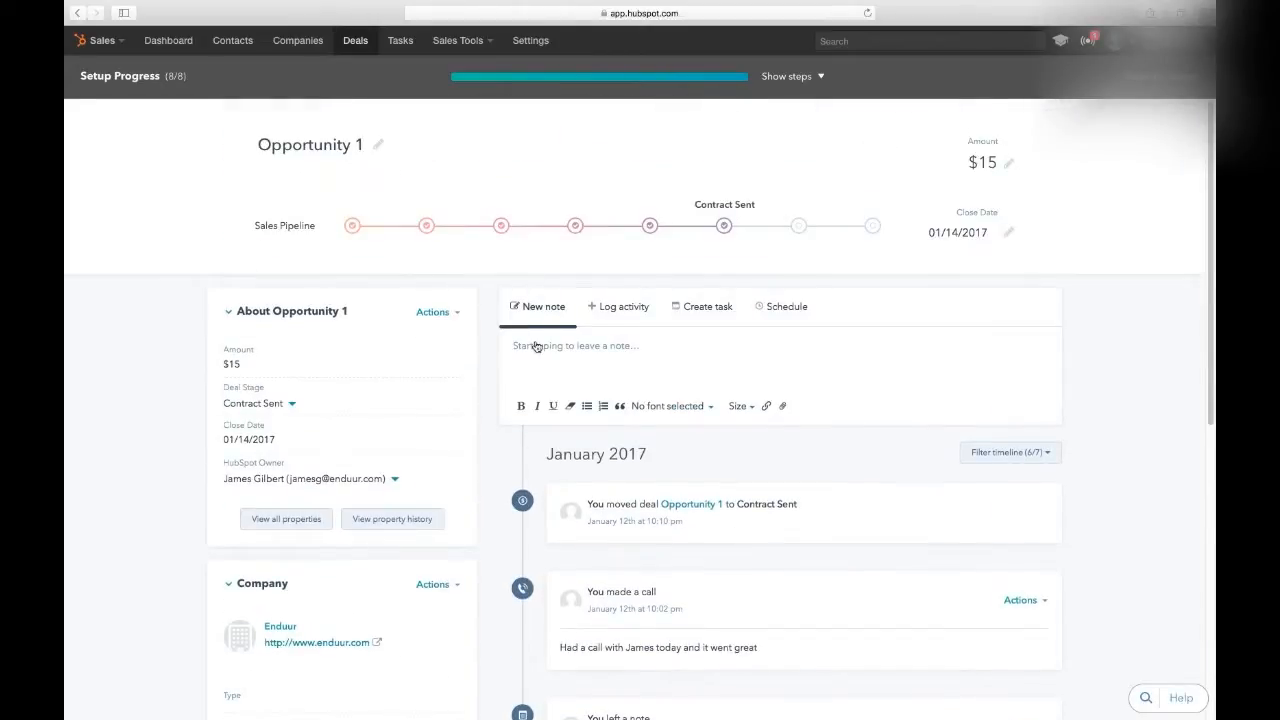
pyautogui.scroll(-9, 537, 347)
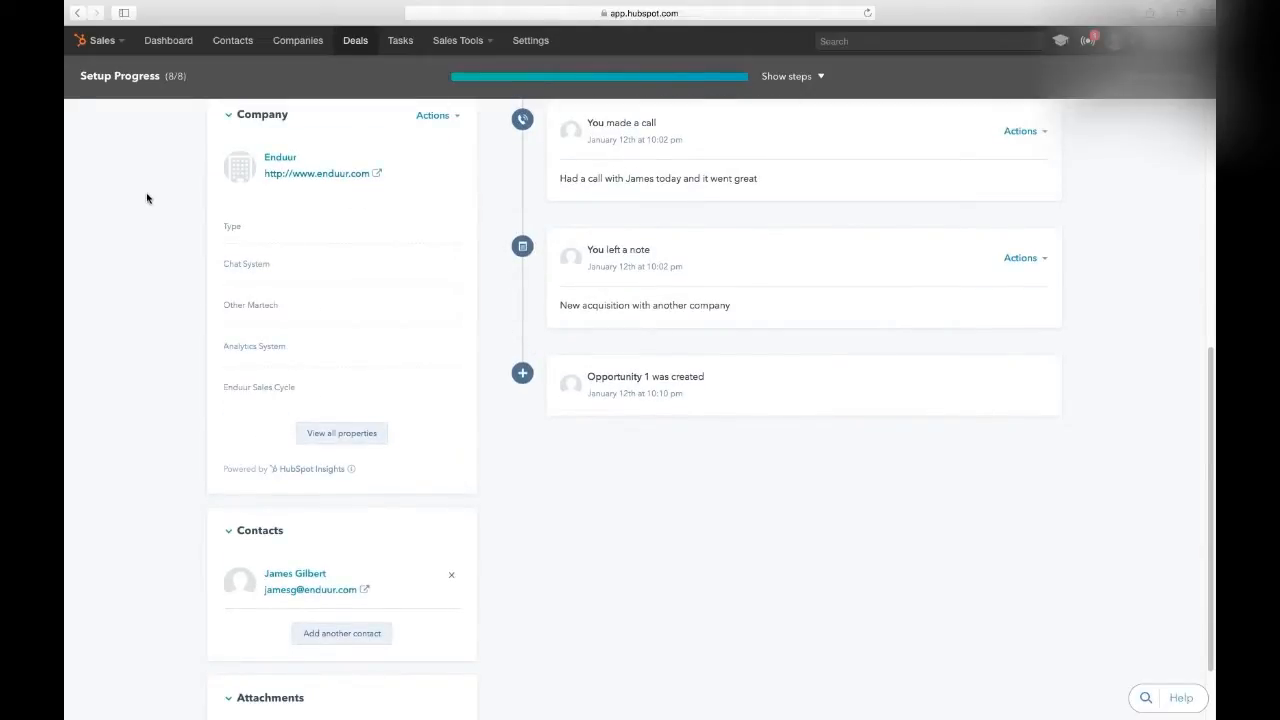
pyautogui.click(287, 160)
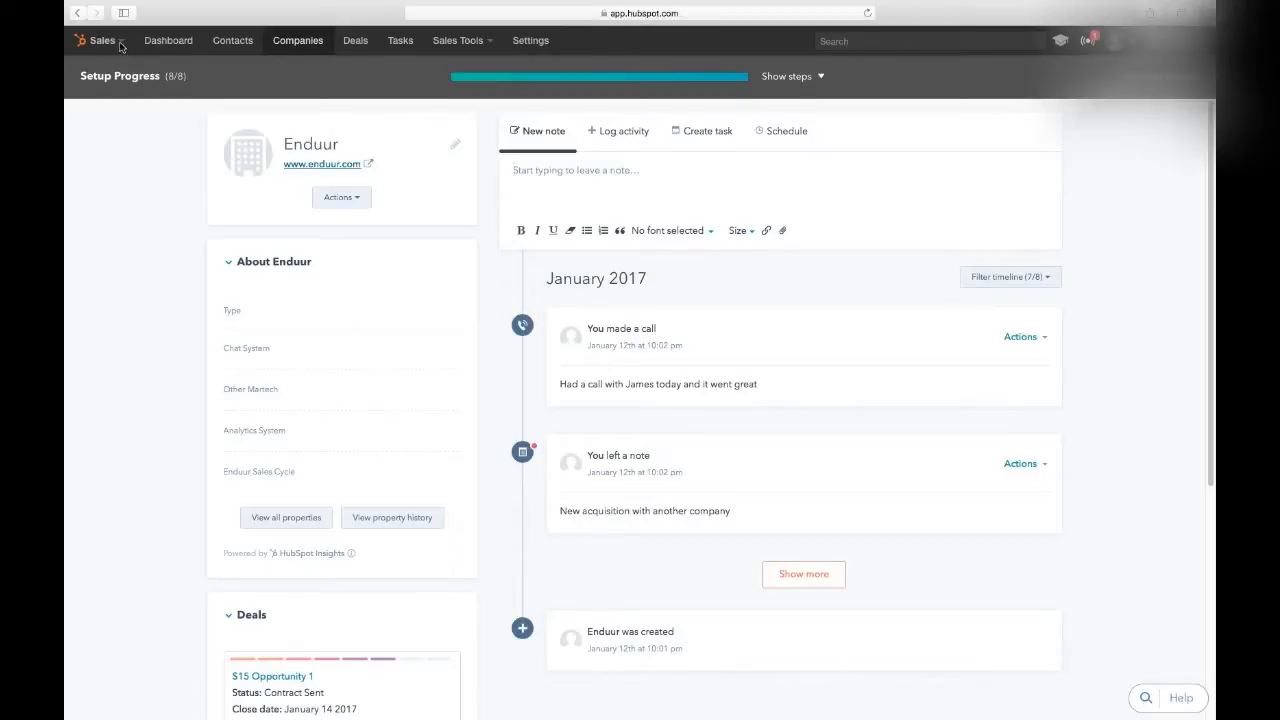
# Open the company list and examine its saved views and the properties available for filtering companies.
pyautogui.click(306, 44)
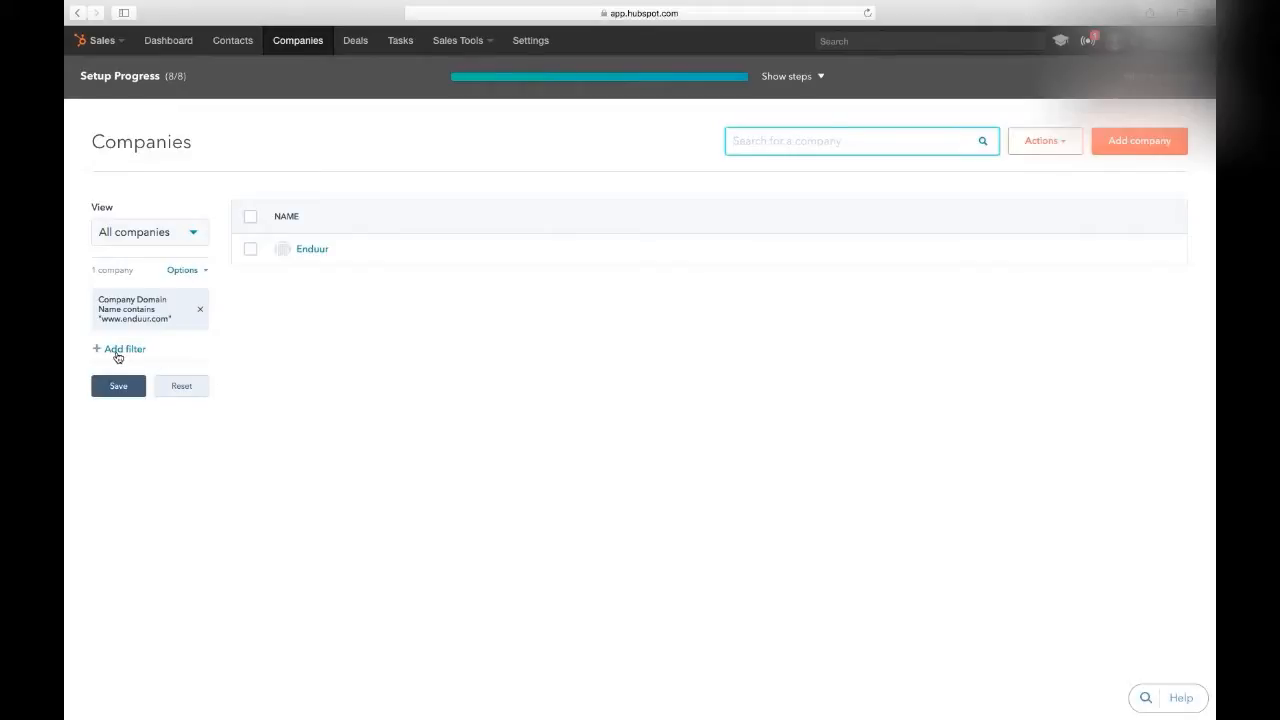
pyautogui.click(190, 233)
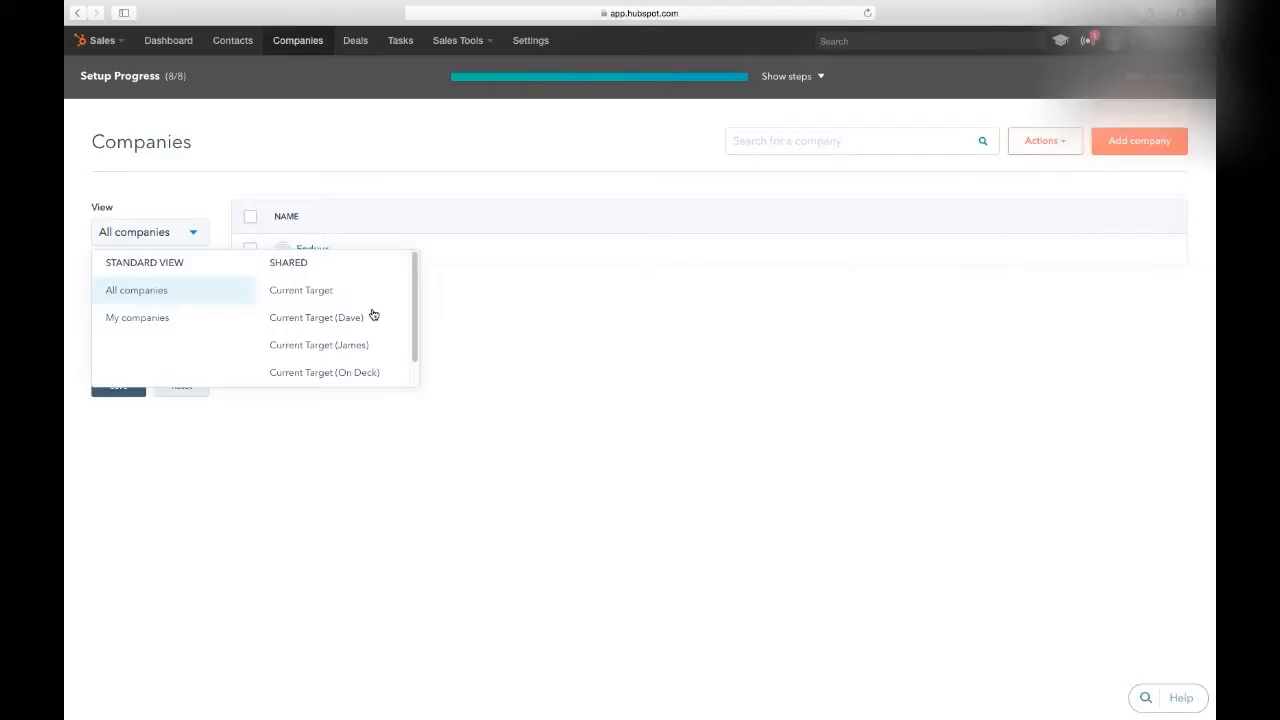
pyautogui.click(232, 478)
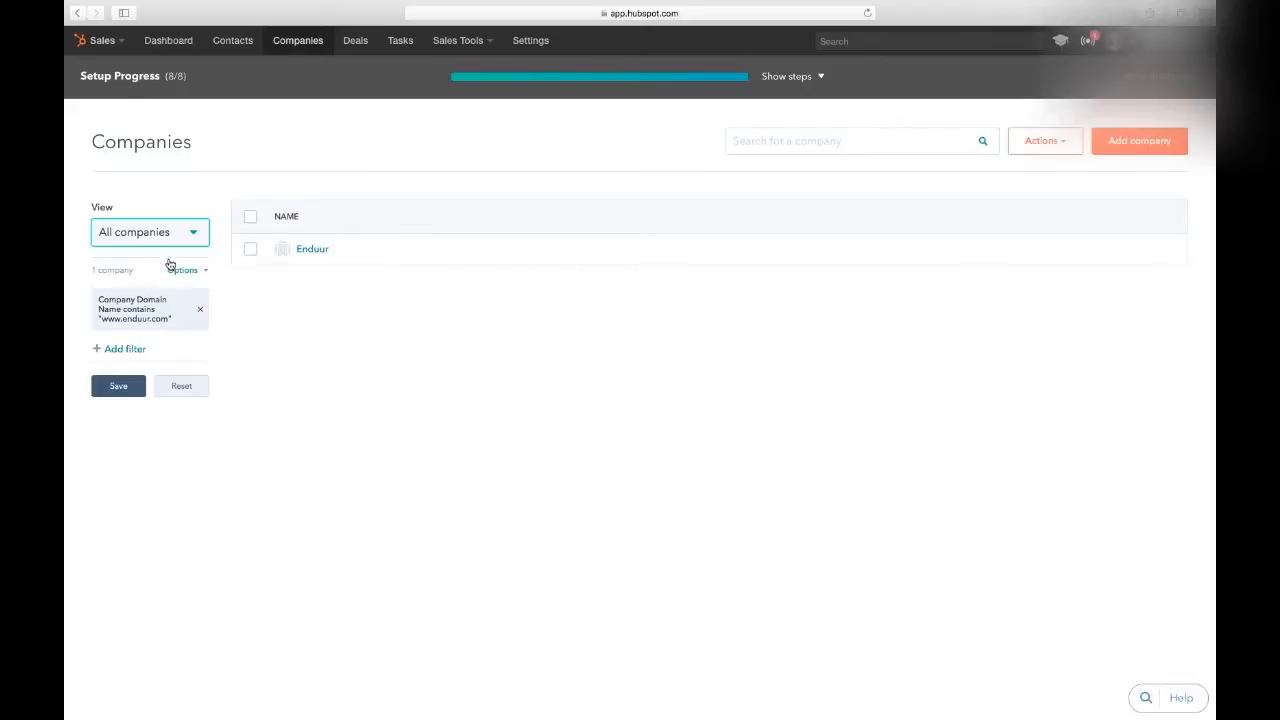
pyautogui.click(121, 350)
pyautogui.moveTo(206, 386); pyautogui.dragTo(201, 657)
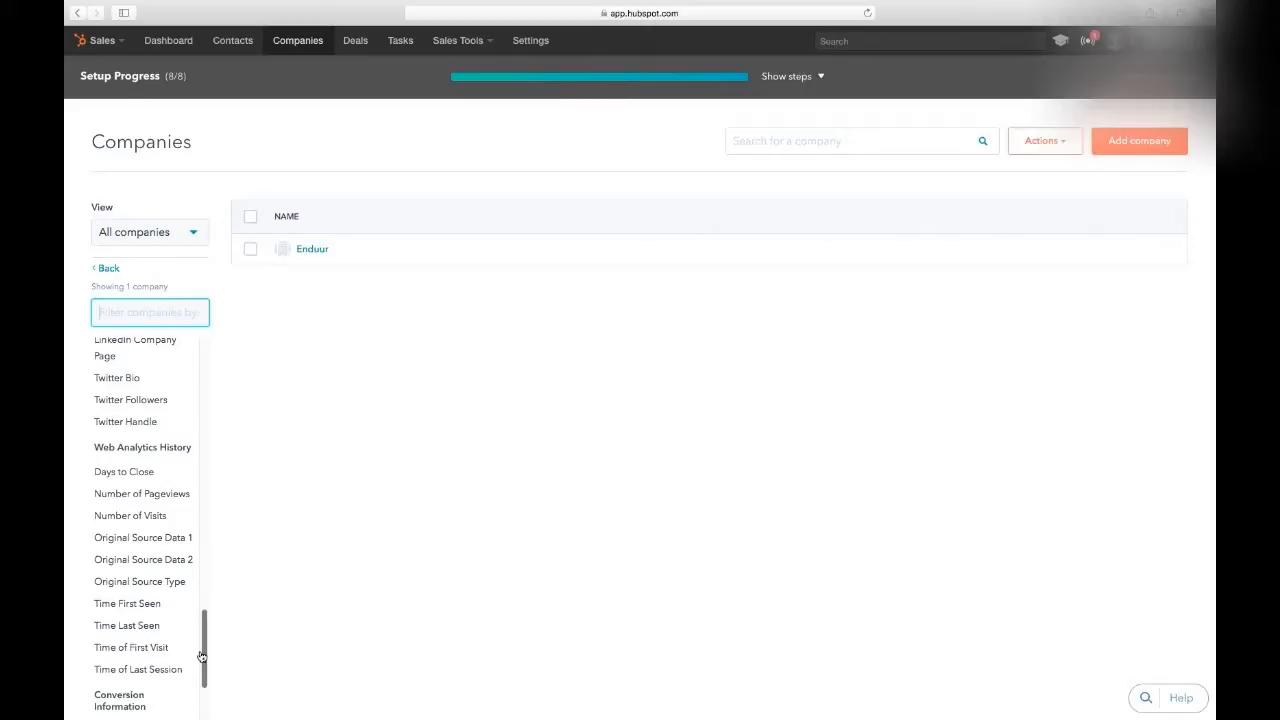
pyautogui.moveTo(201, 657); pyautogui.dragTo(234, 357)
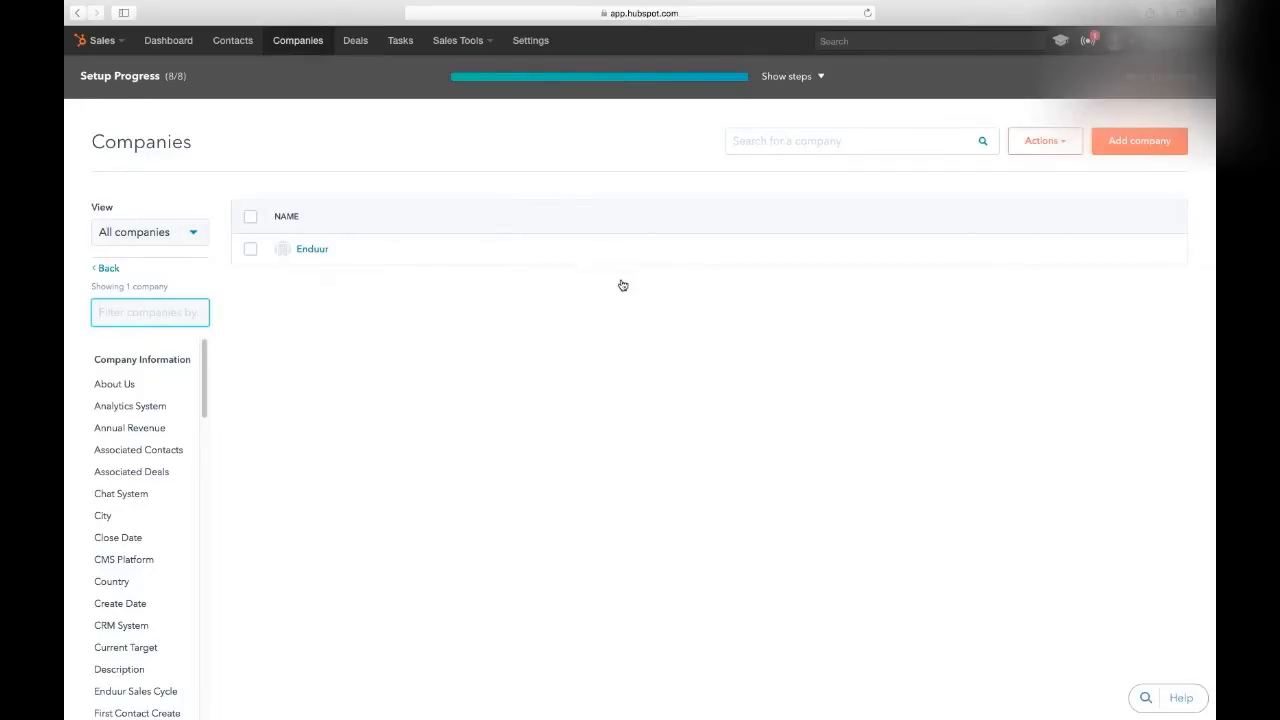
# Open Enduur's company record and look through the full list of its company properties.
pyautogui.click(316, 255)
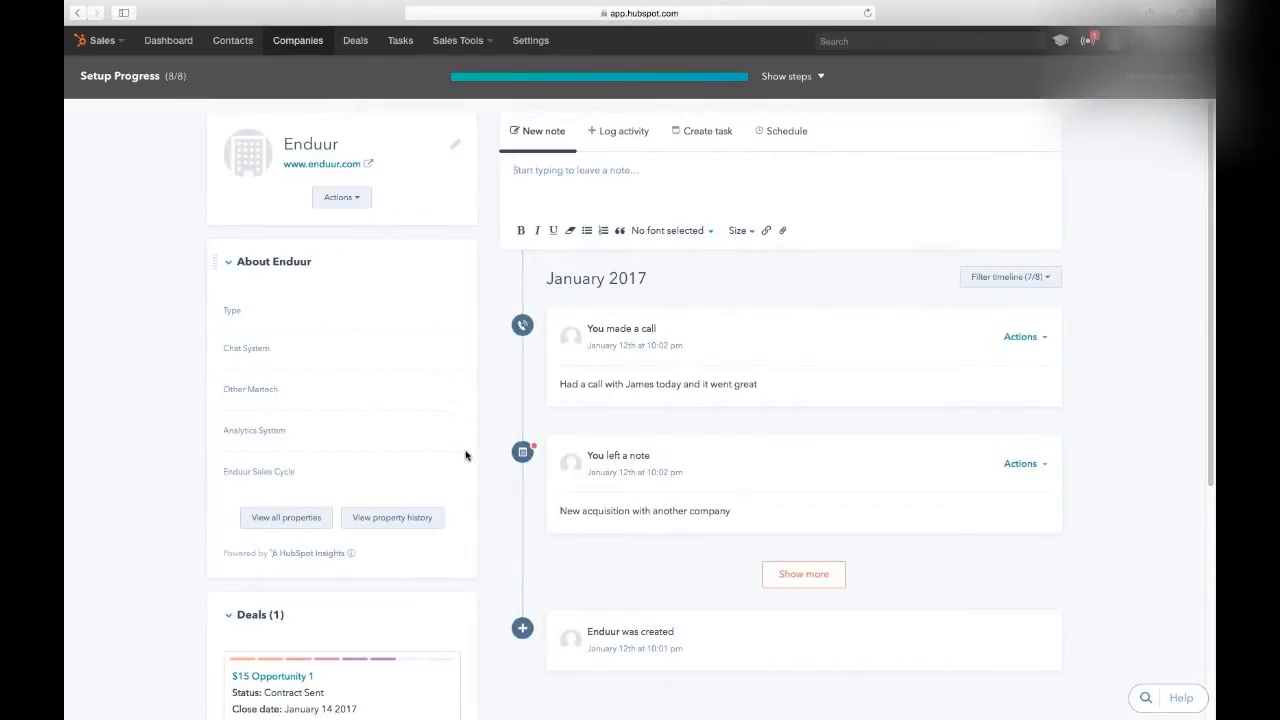
pyautogui.click(285, 521)
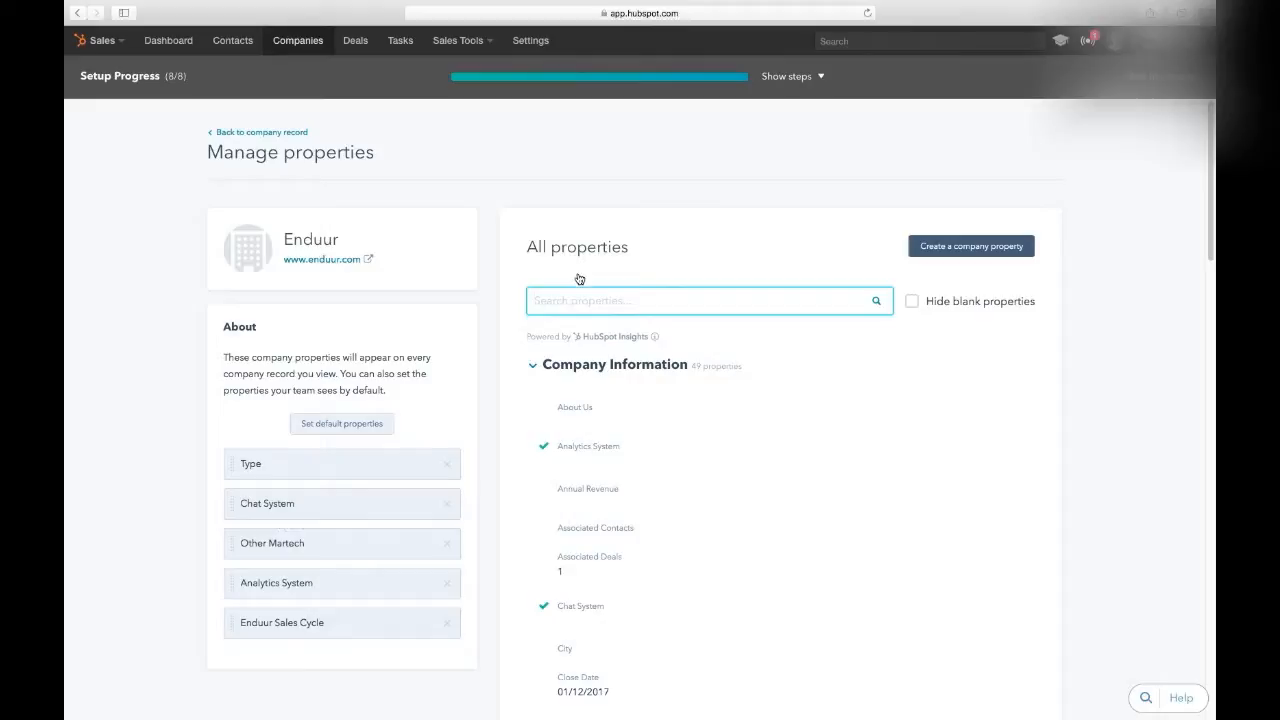
pyautogui.scroll(-3, 654, 445)
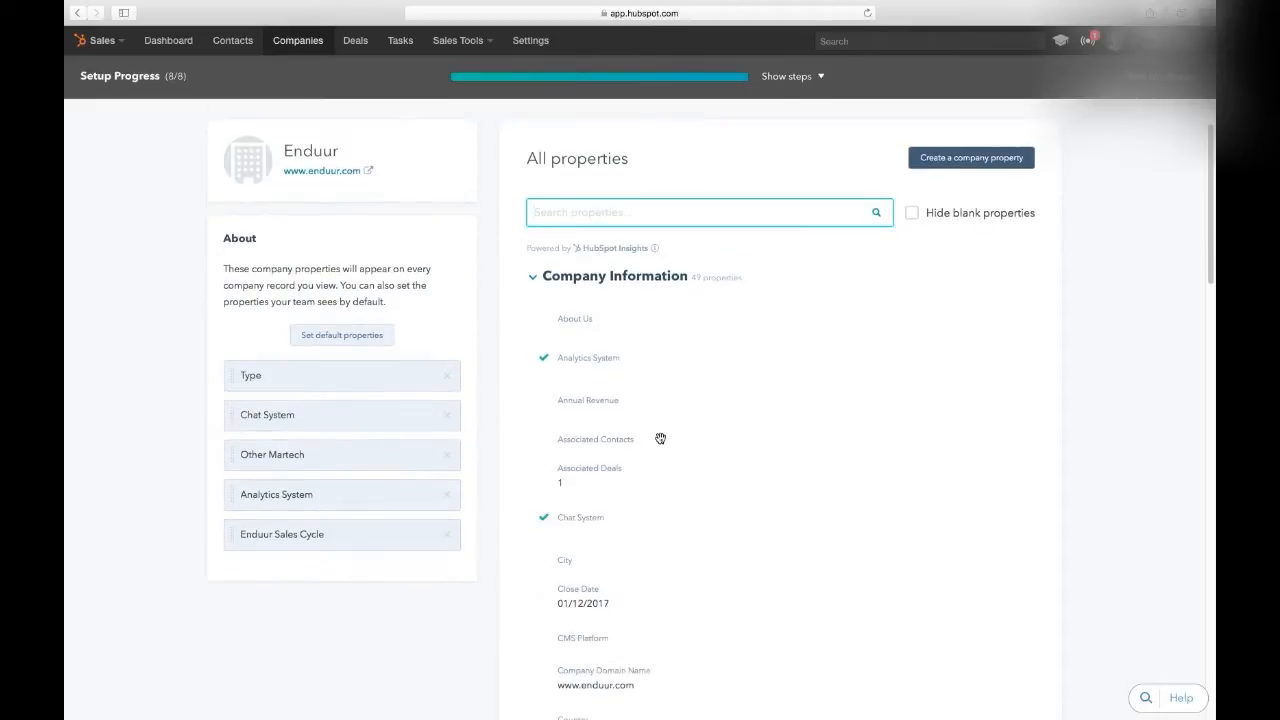
pyautogui.scroll(-5, 660, 443)
pyautogui.scroll(7, 660, 440)
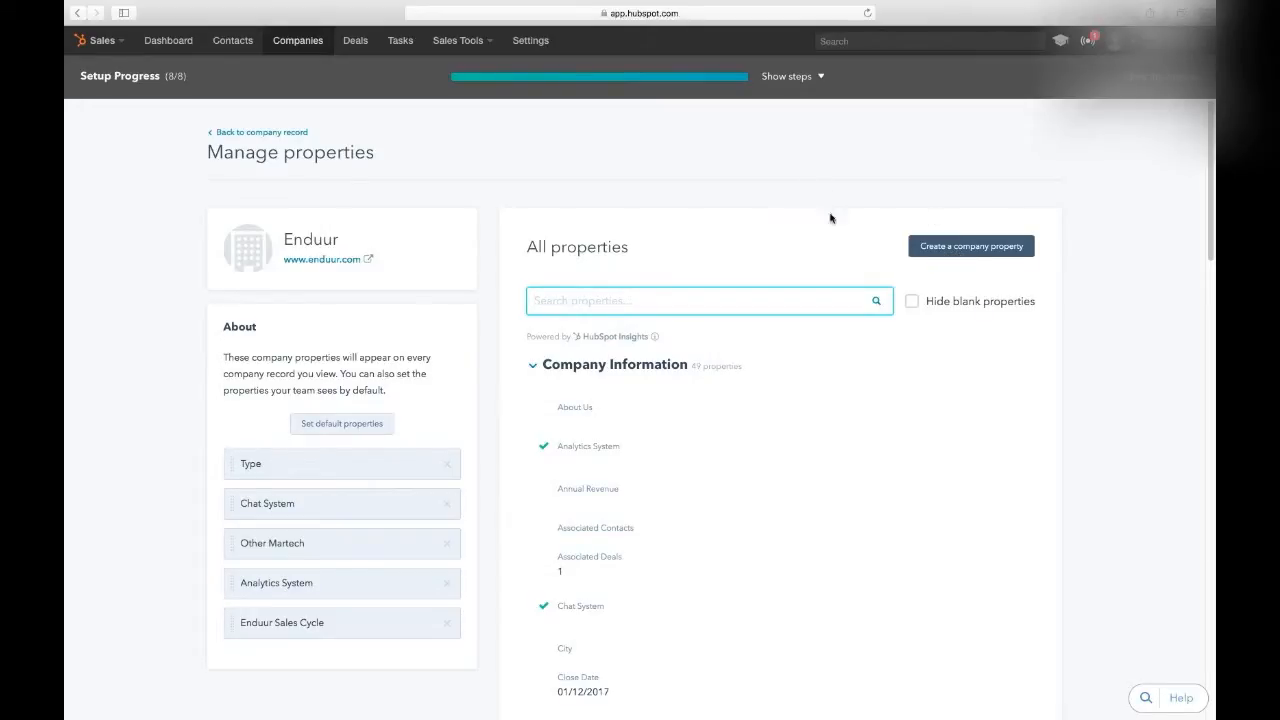
# Start a new company property labelled Test with the Dropdown select field type.
pyautogui.click(969, 256)
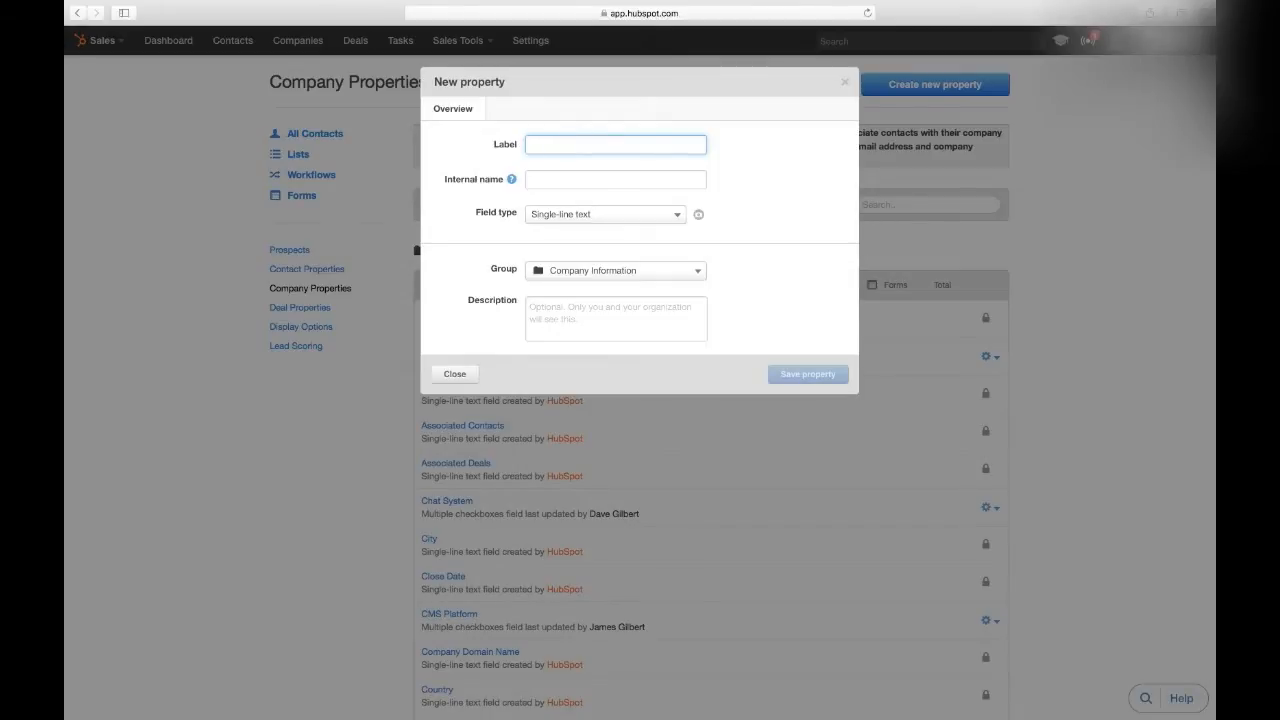
pyautogui.write('Test')
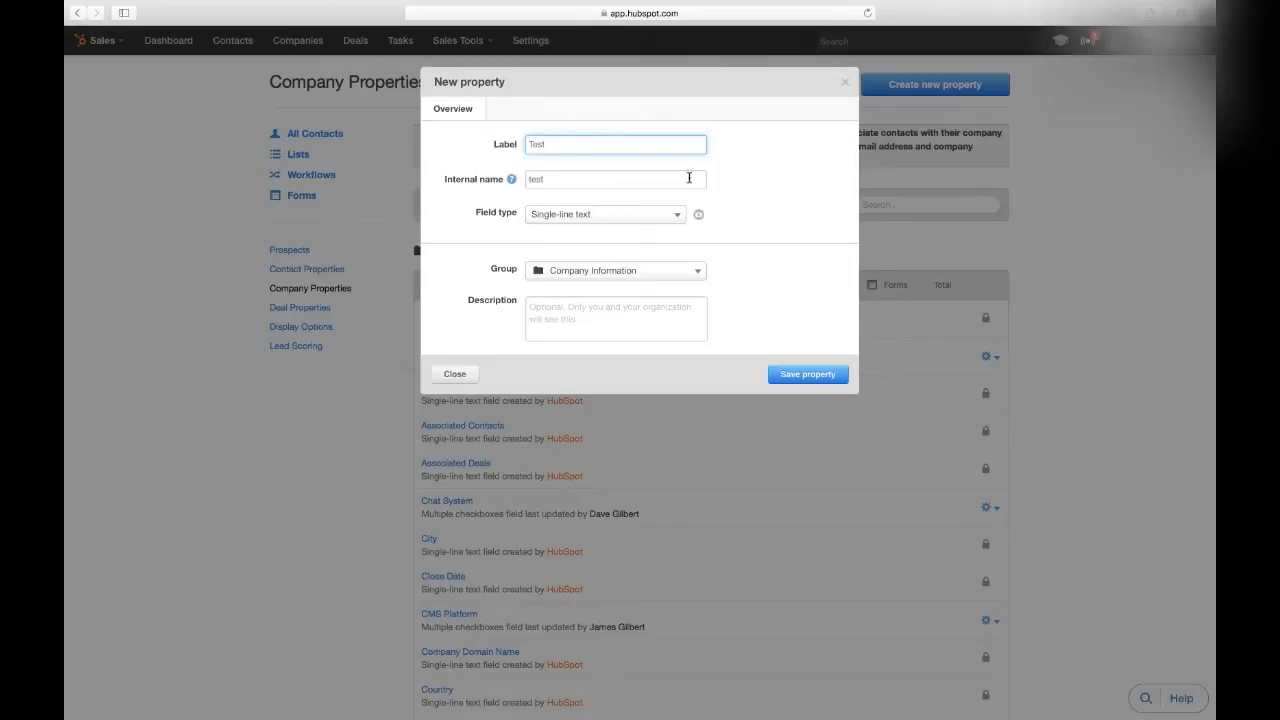
pyautogui.click(679, 218)
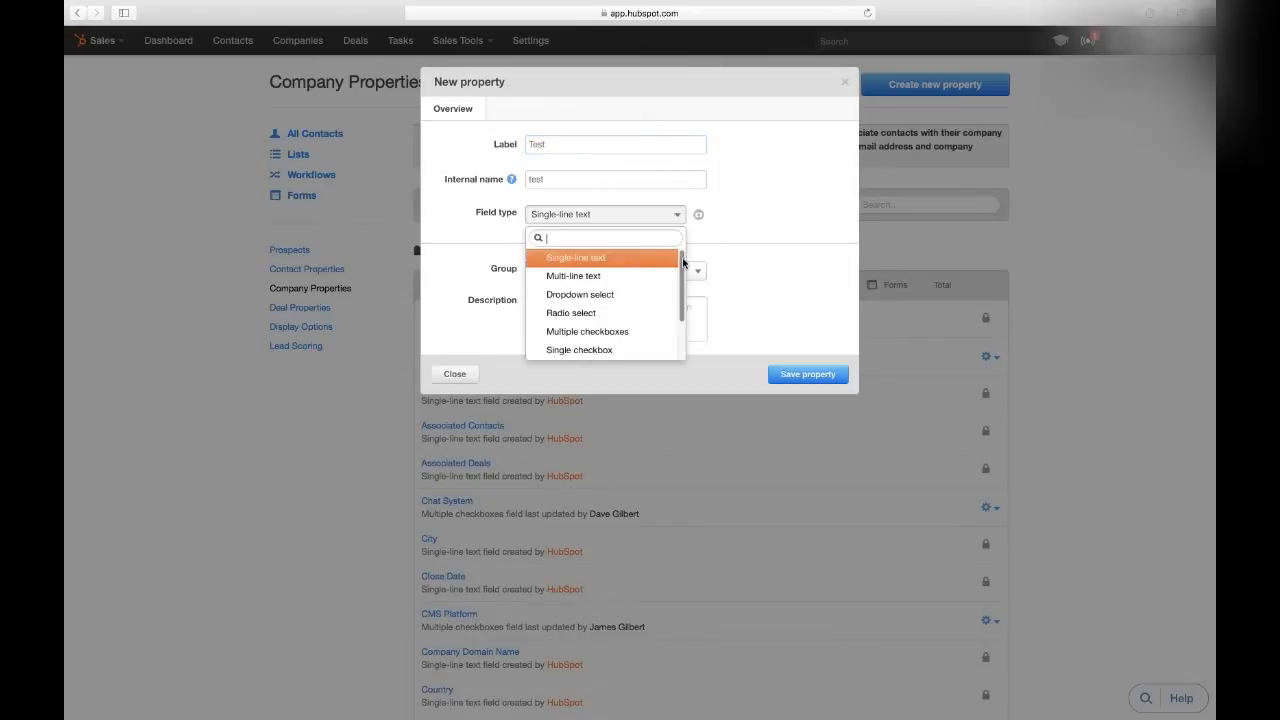
pyautogui.click(598, 296)
# Give the Test property three dropdown options labelled Test1, Test2 and Test3.
pyautogui.click(475, 310)
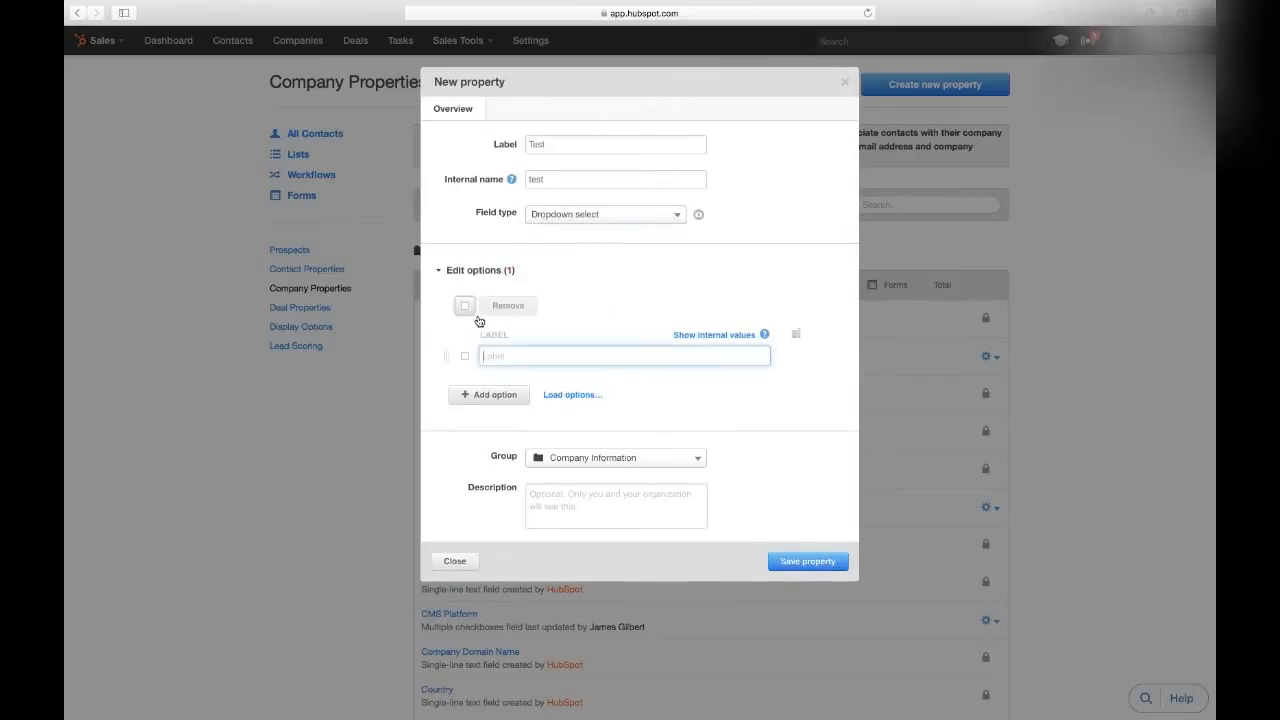
pyautogui.click(478, 402)
pyautogui.click(482, 430)
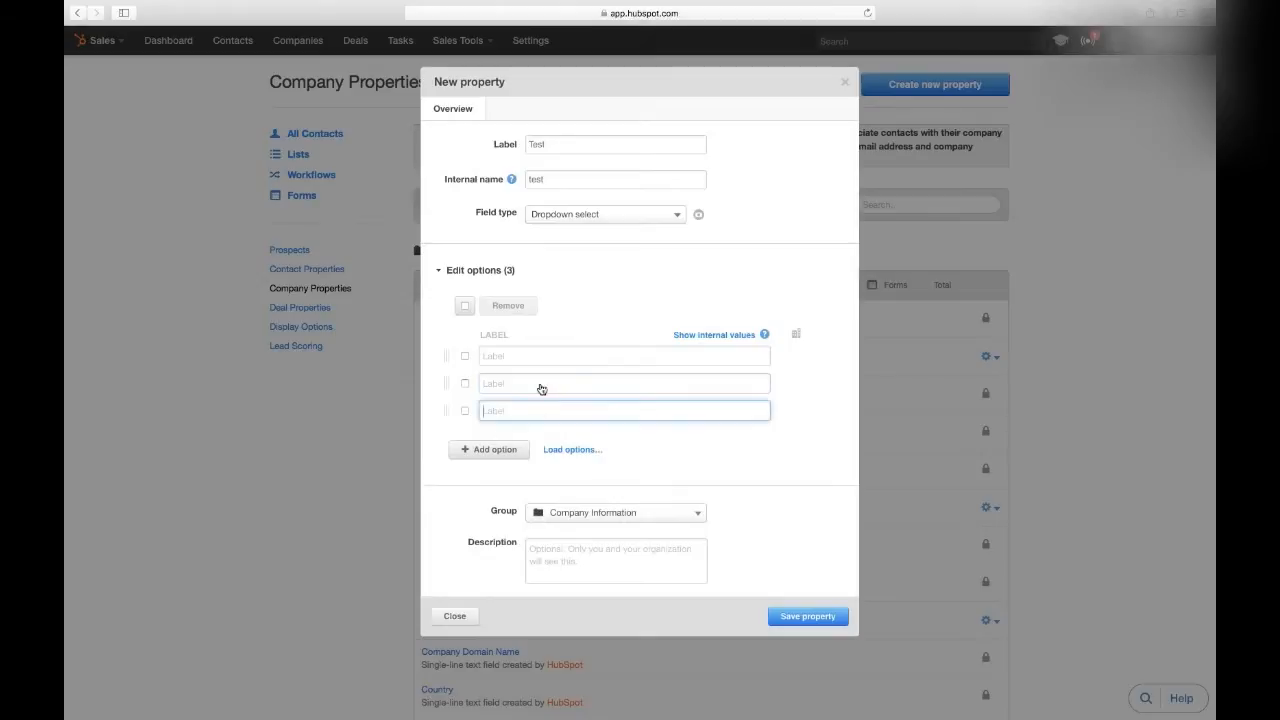
pyautogui.click(534, 362)
pyautogui.write('Test')
pyautogui.press('Tab')
pyautogui.write('T')
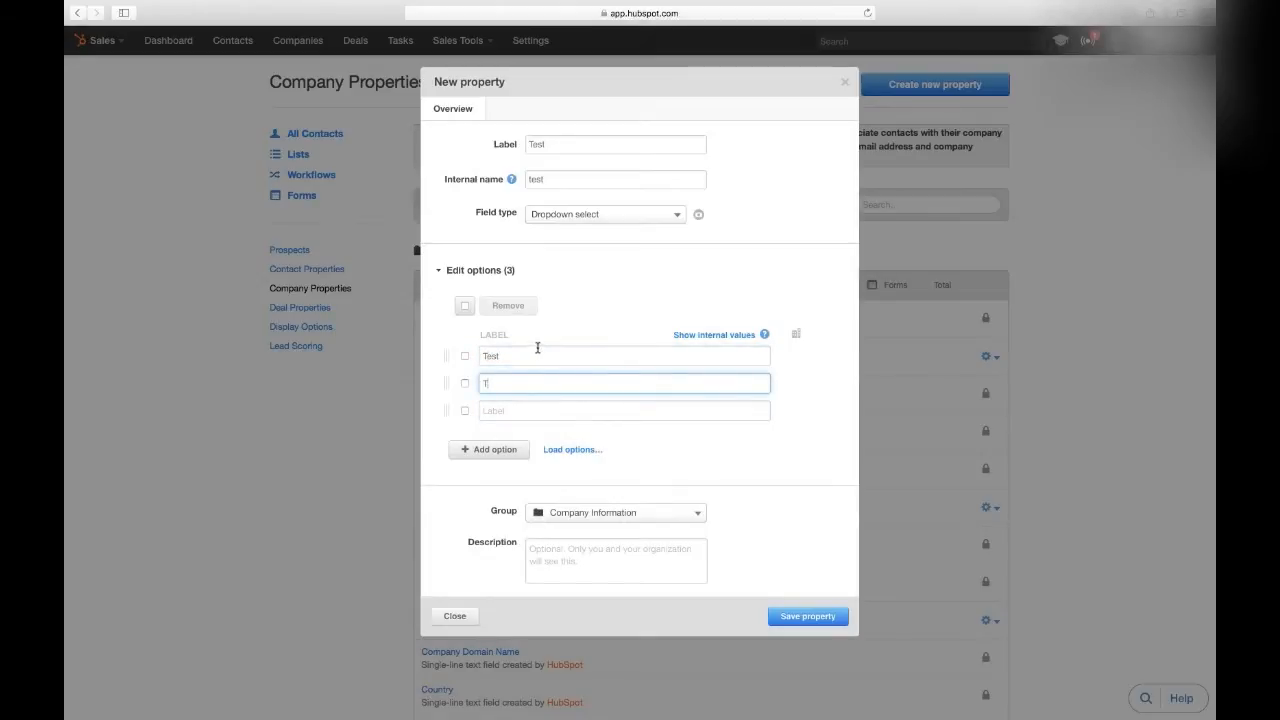
pyautogui.click(540, 360)
pyautogui.write('1')
pyautogui.click(511, 384)
pyautogui.write('est2')
pyautogui.click(503, 409)
pyautogui.write('Test3')
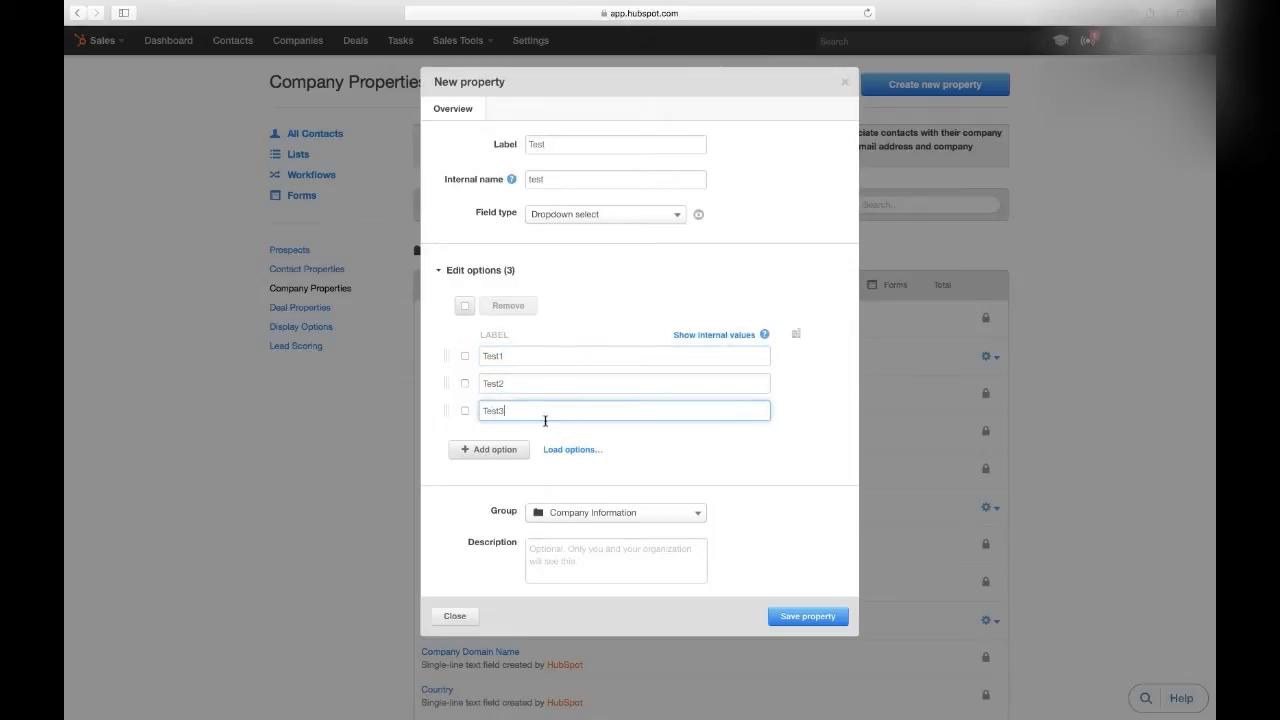
# Keep the property in the Company Information group, describe it as "How To Videos Example" and save it.
pyautogui.click(646, 513)
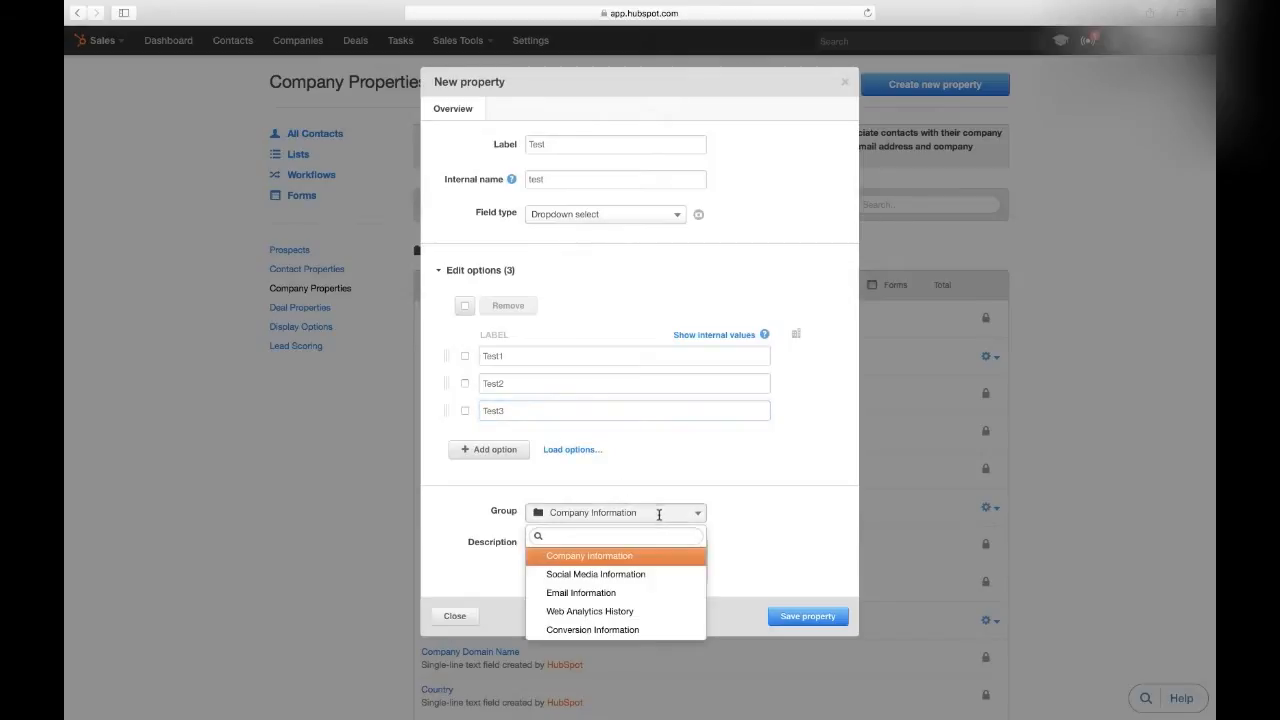
pyautogui.click(804, 547)
pyautogui.click(592, 555)
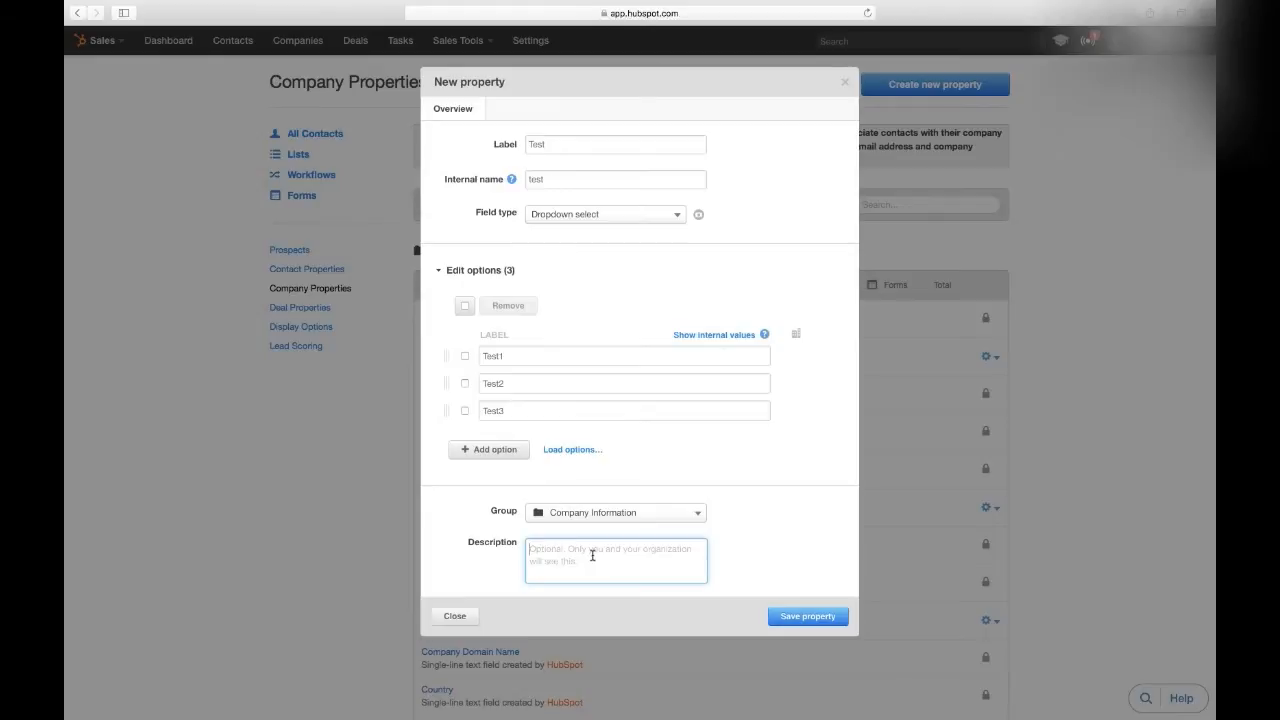
pyautogui.write('How')
pyautogui.write('To Videos Example')
pyautogui.click(808, 616)
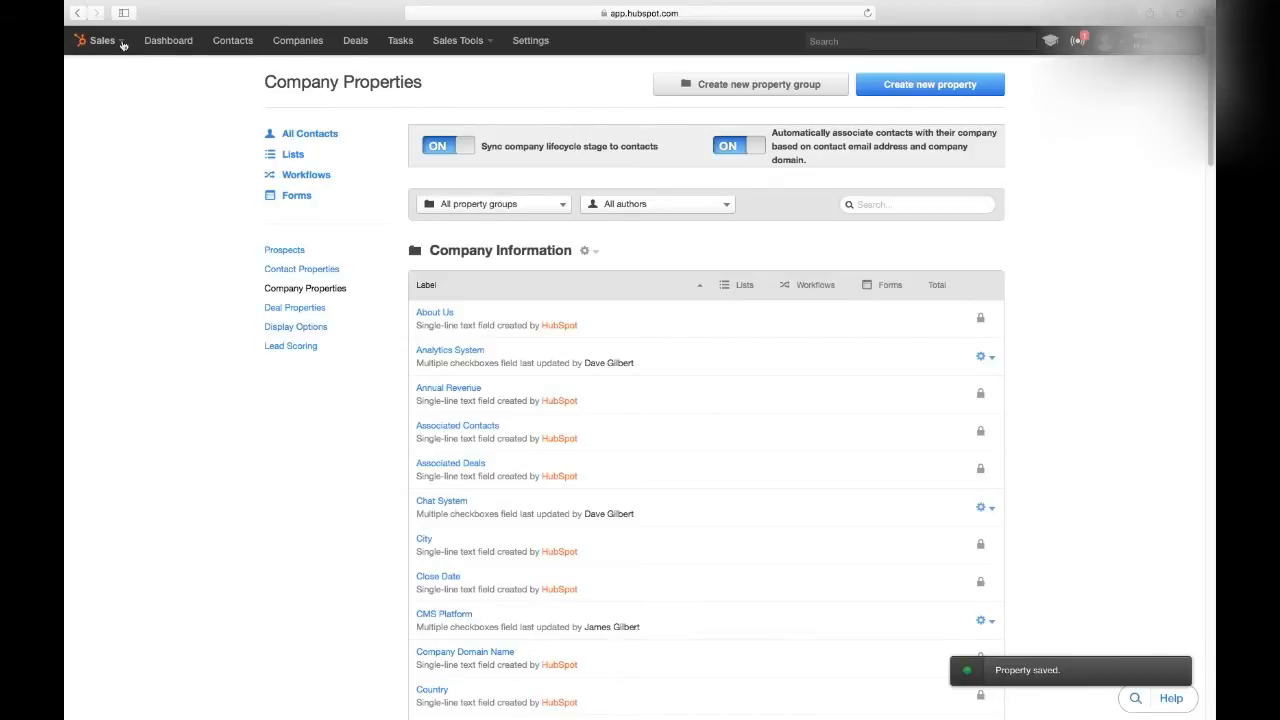
# Switch the company list to the All companies view and open its list of filter properties.
pyautogui.click(291, 46)
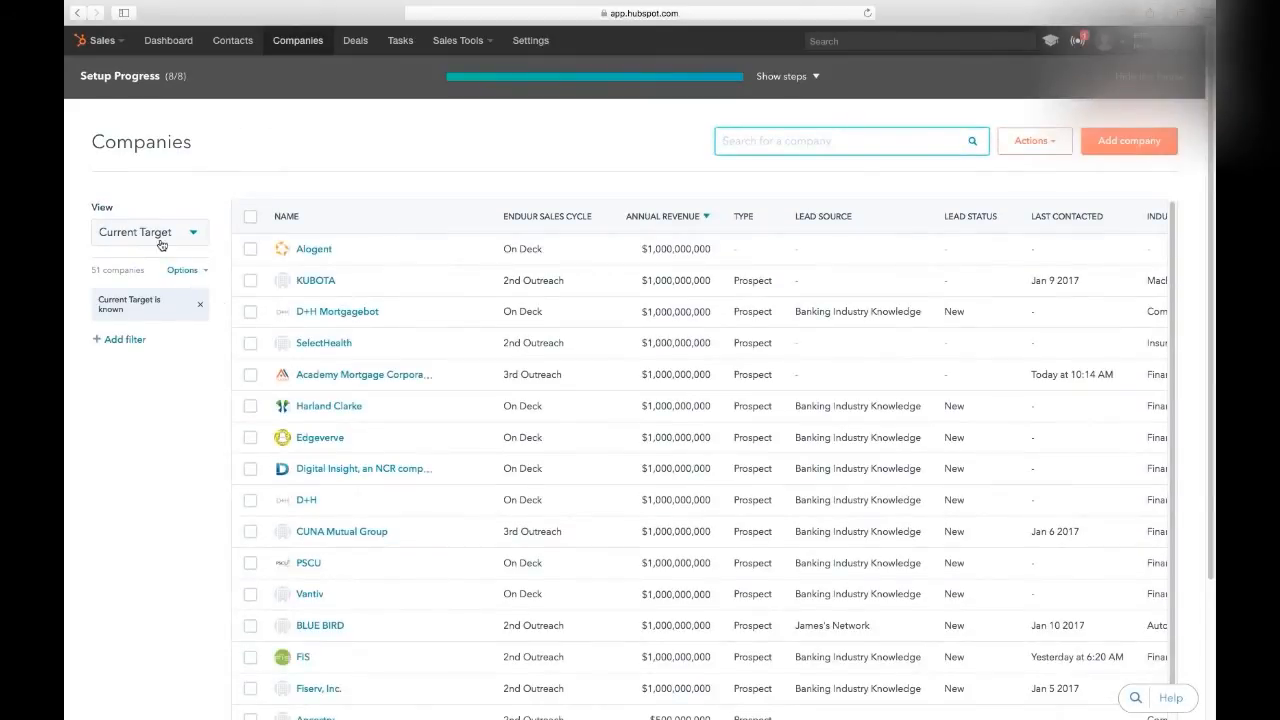
pyautogui.click(193, 240)
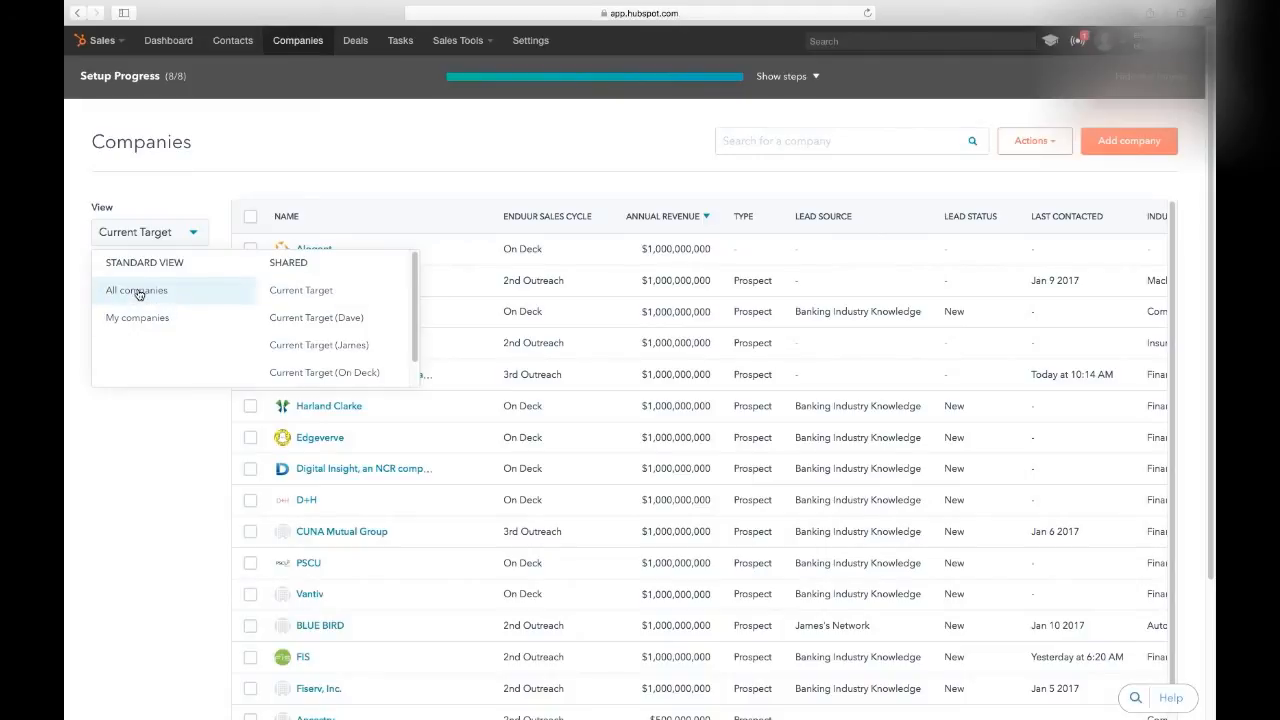
pyautogui.click(138, 291)
pyautogui.click(131, 296)
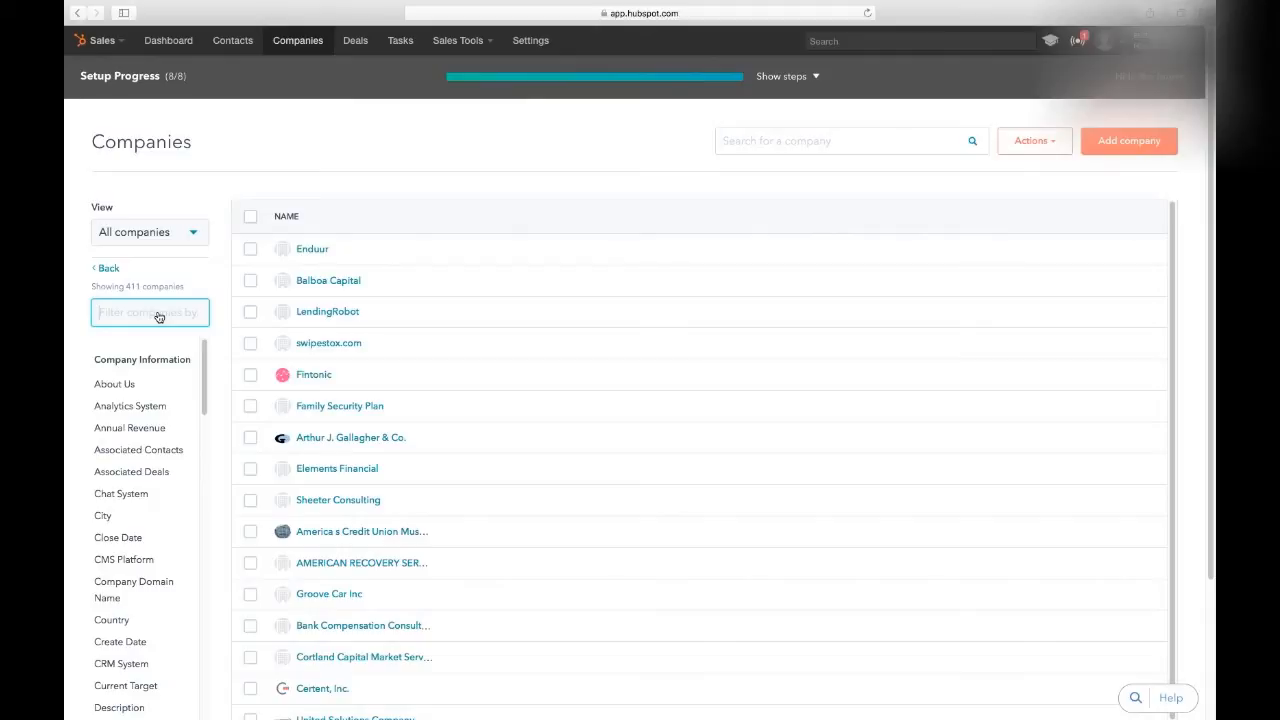
# Open the full property list of the company Enduur and search it for Test.
pyautogui.click(314, 250)
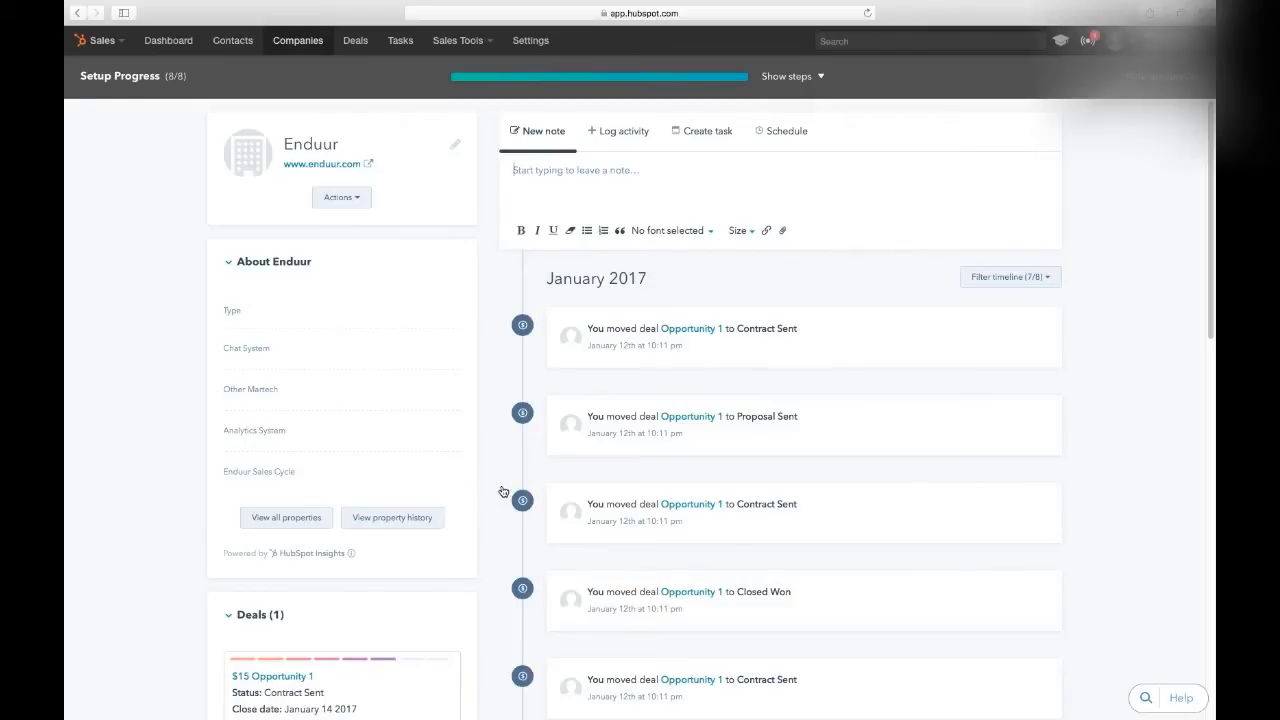
pyautogui.click(266, 519)
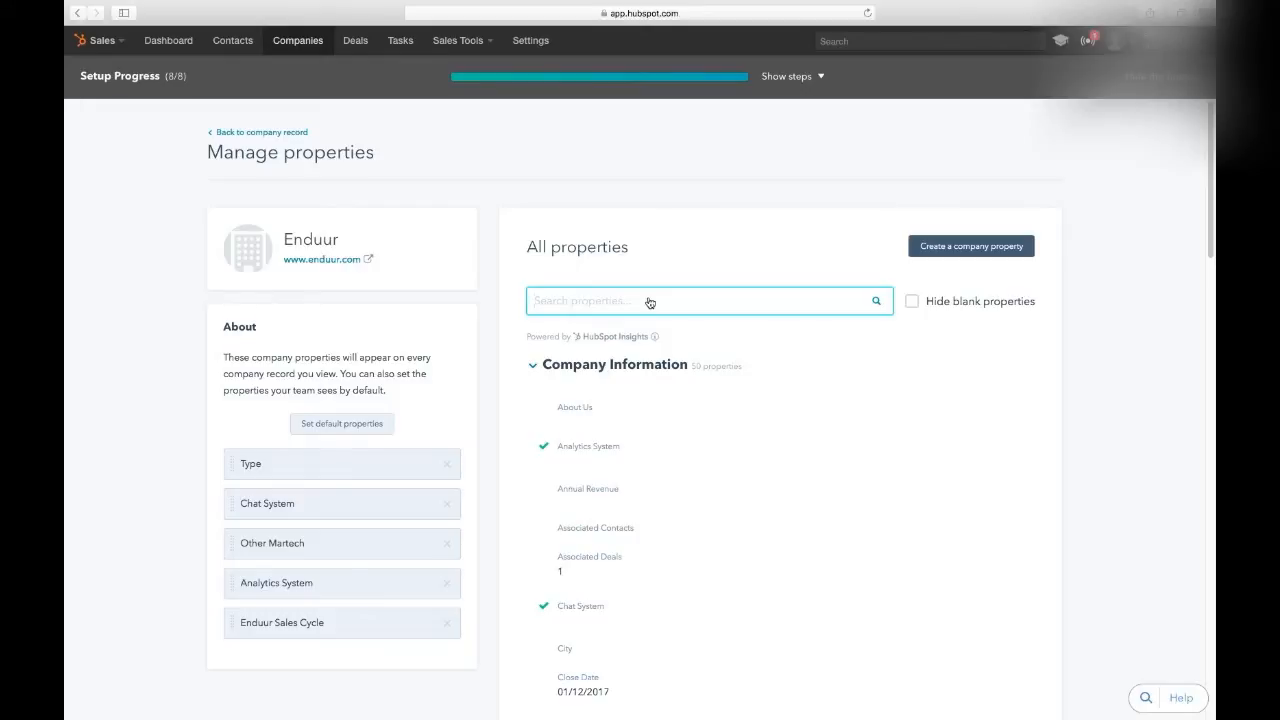
pyautogui.write('Test')
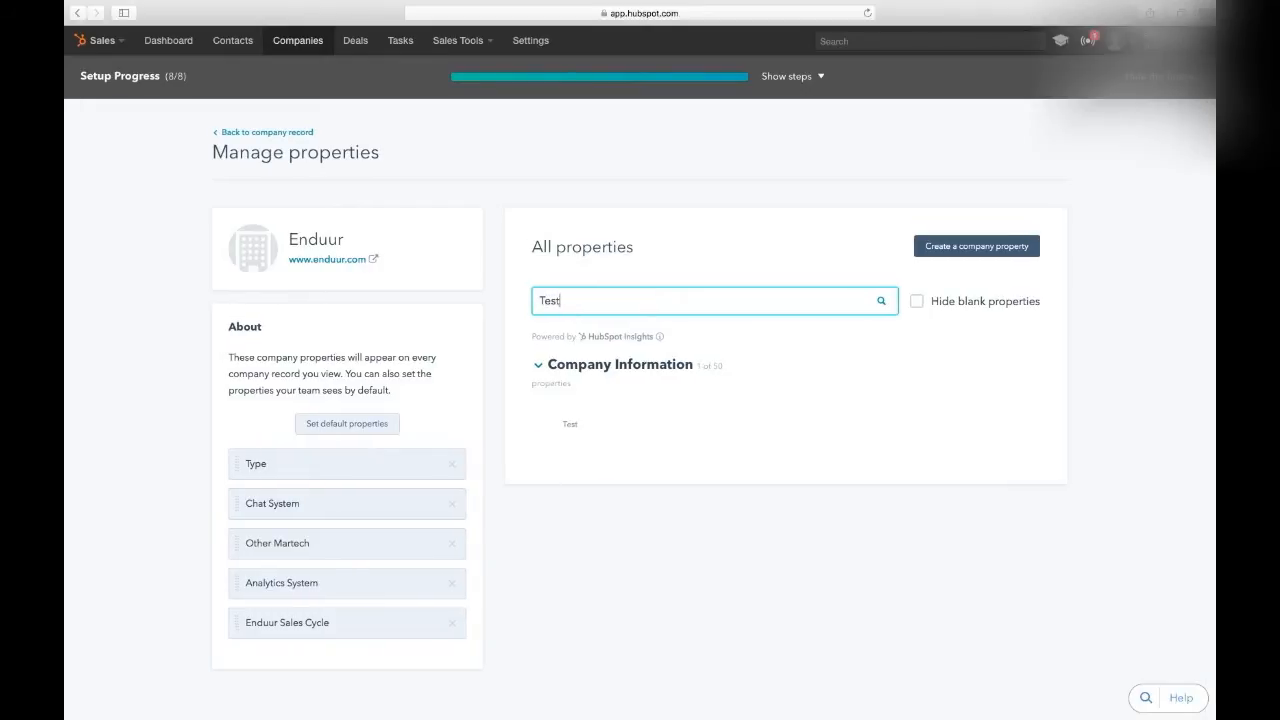
# Try Test2 as Enduur's Test property value, change it to Test1, and save the property.
pyautogui.click(570, 427)
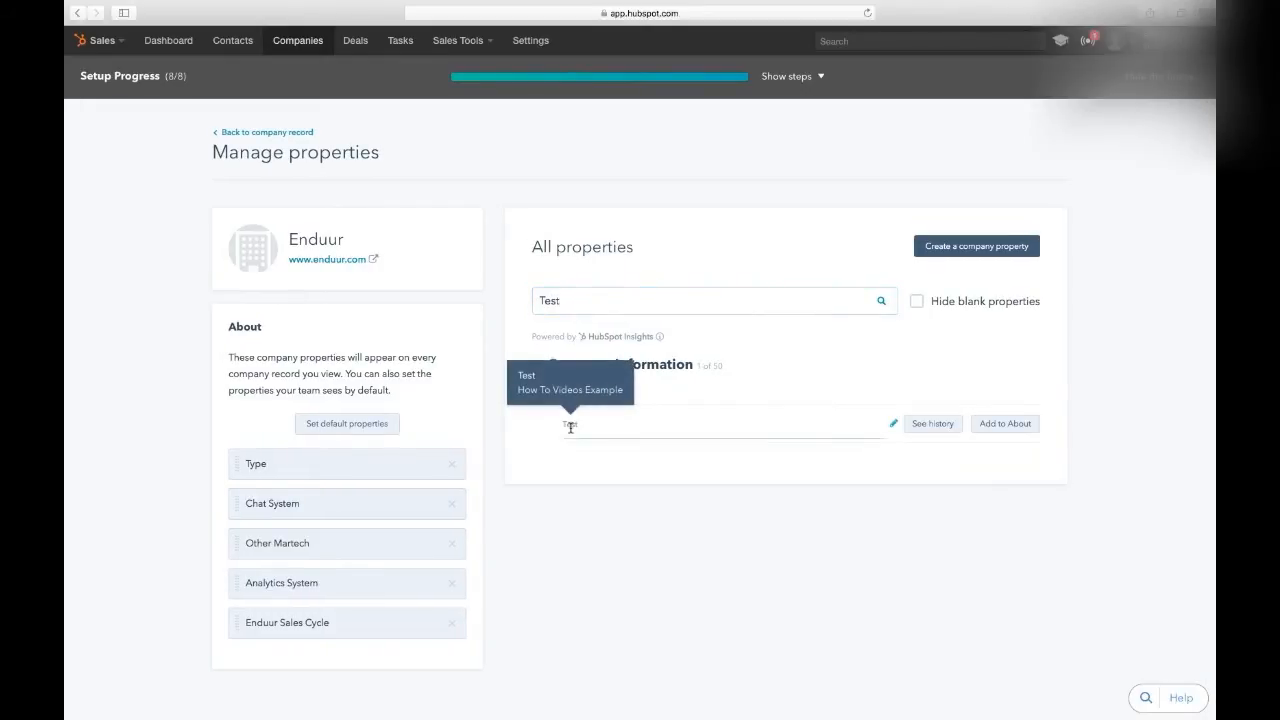
pyautogui.click(720, 429)
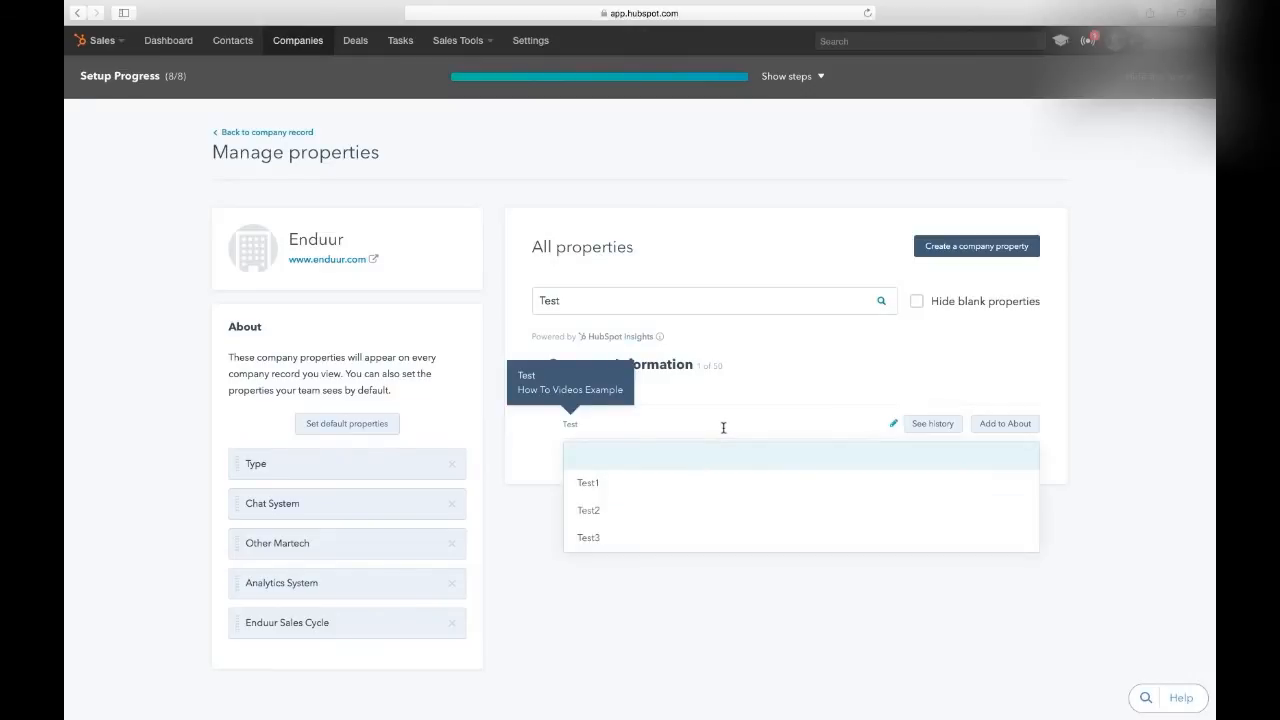
pyautogui.click(606, 510)
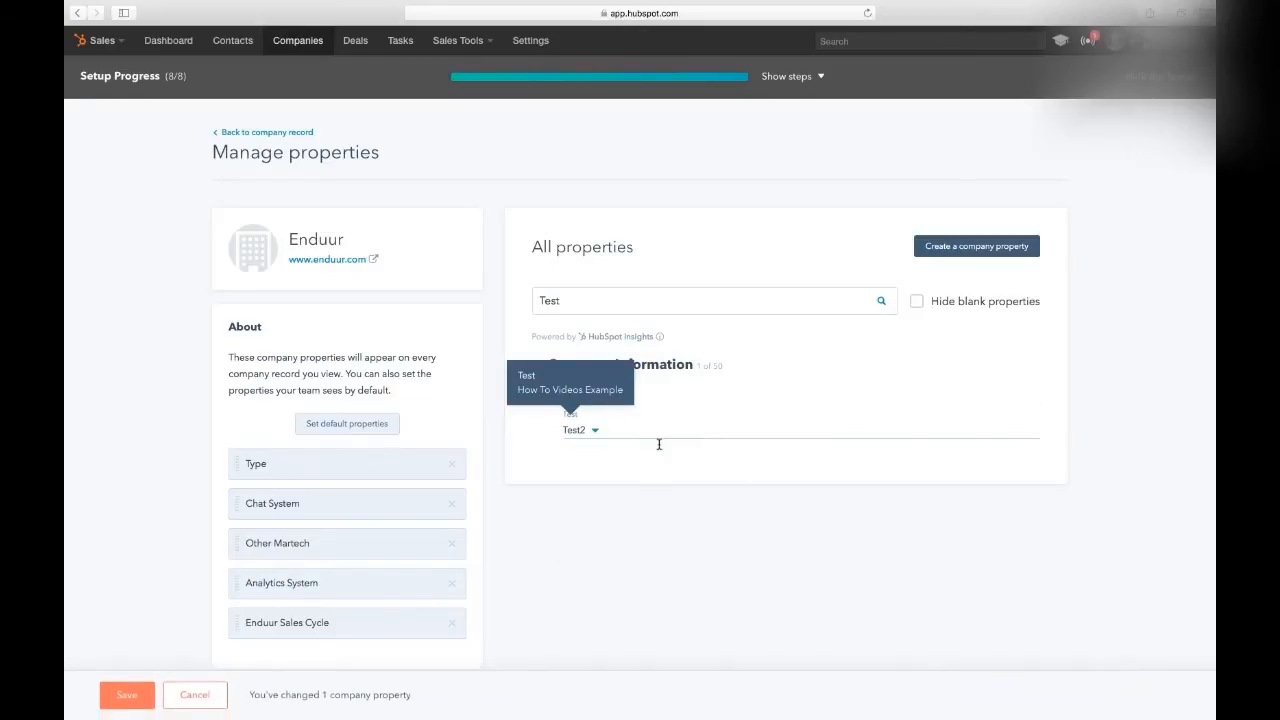
pyautogui.click(619, 431)
pyautogui.click(600, 487)
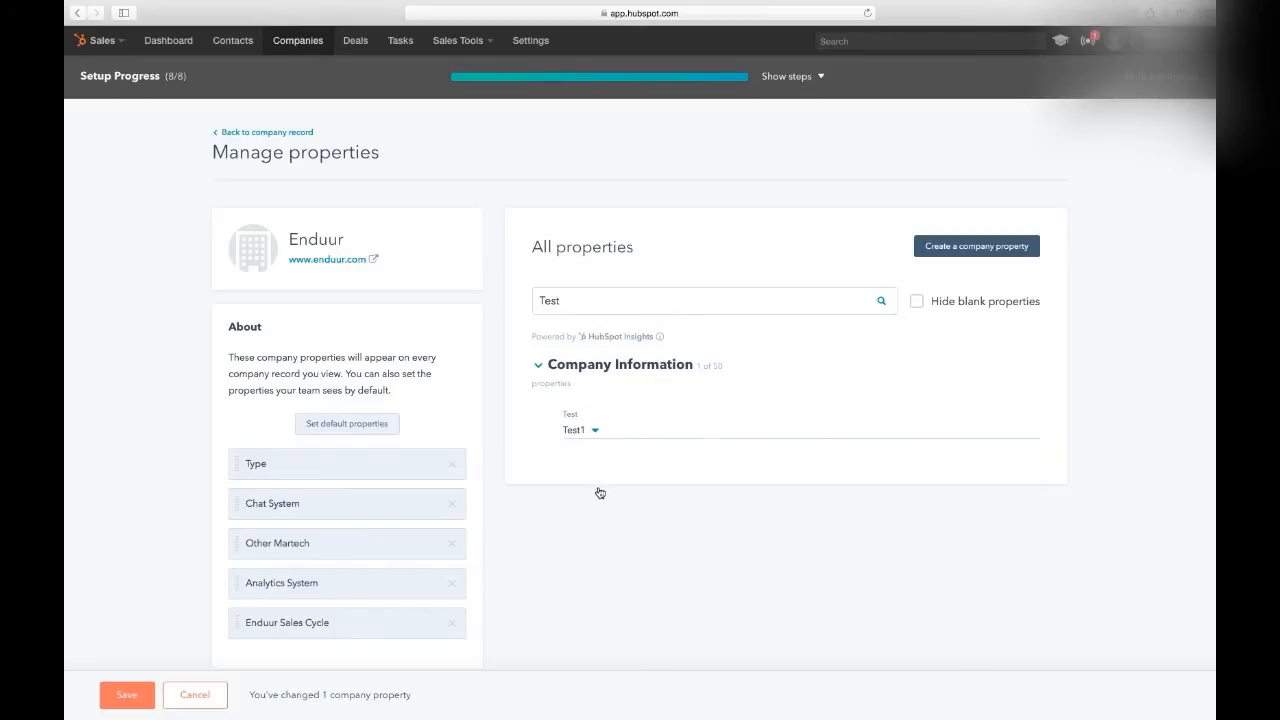
pyautogui.click(120, 695)
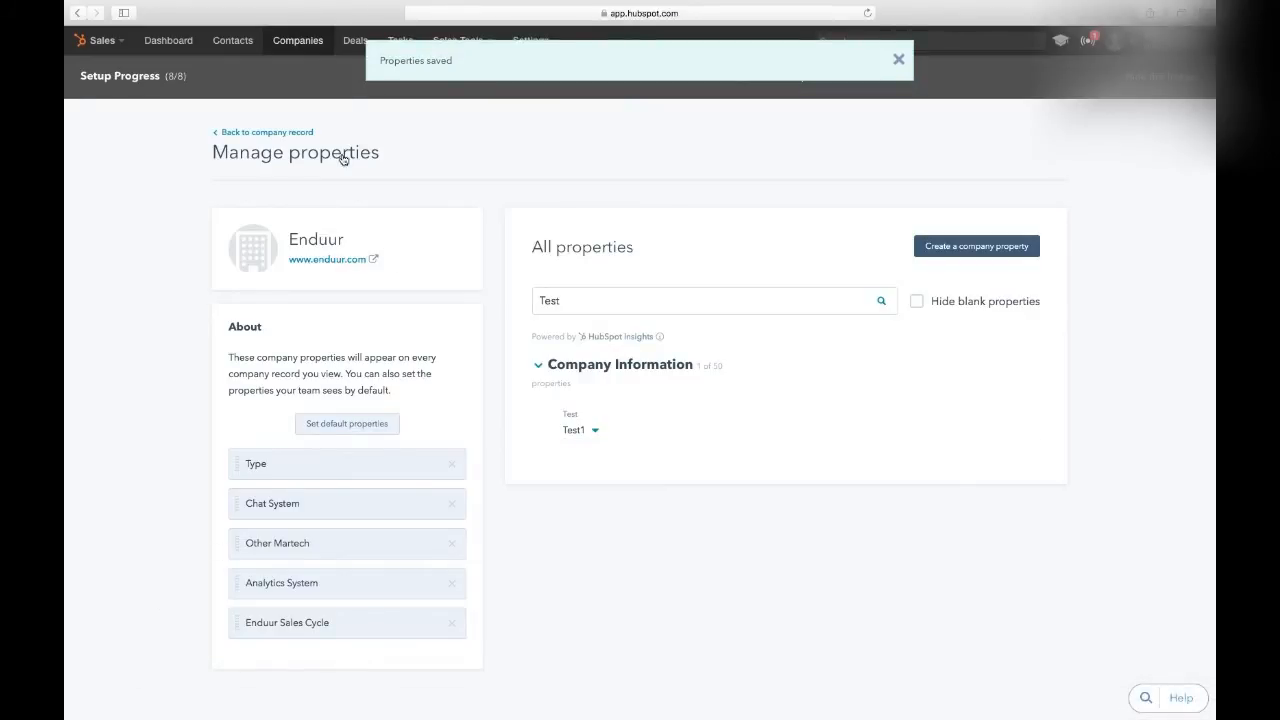
# Filter the list of all companies to those whose Test property is any of Test1.
pyautogui.click(291, 46)
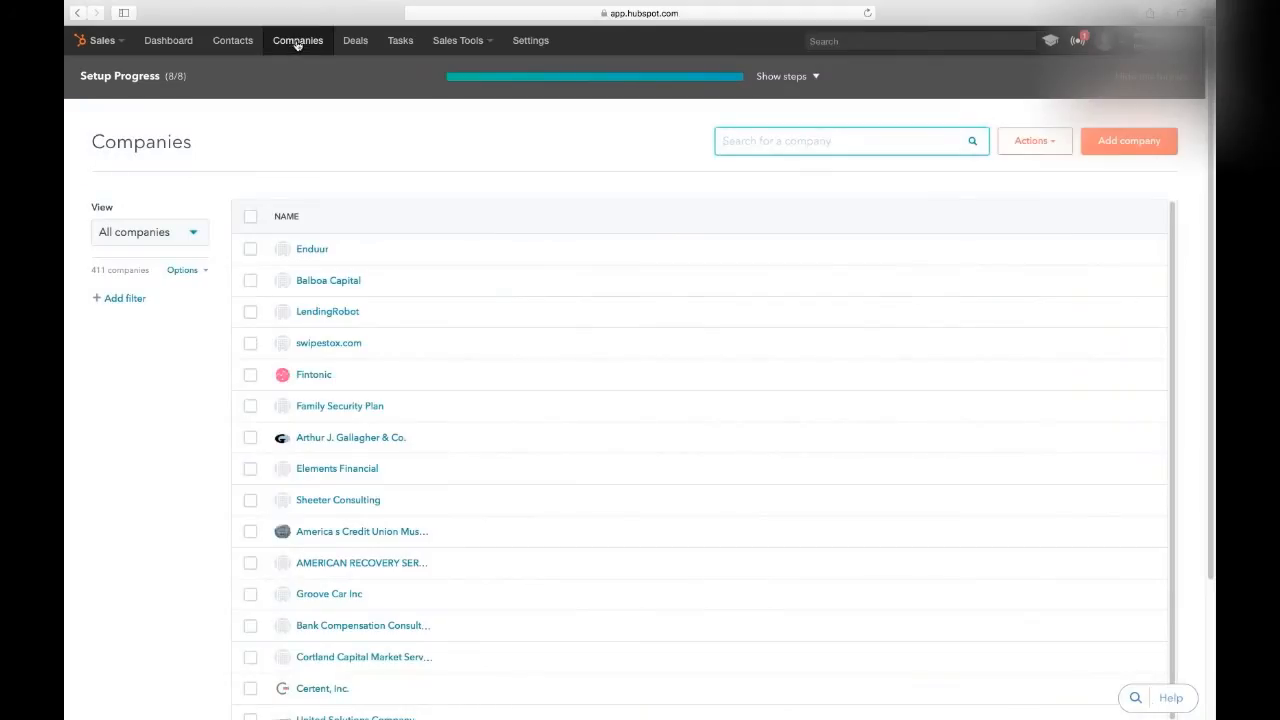
pyautogui.click(124, 298)
pyautogui.click(142, 316)
pyautogui.write('Test')
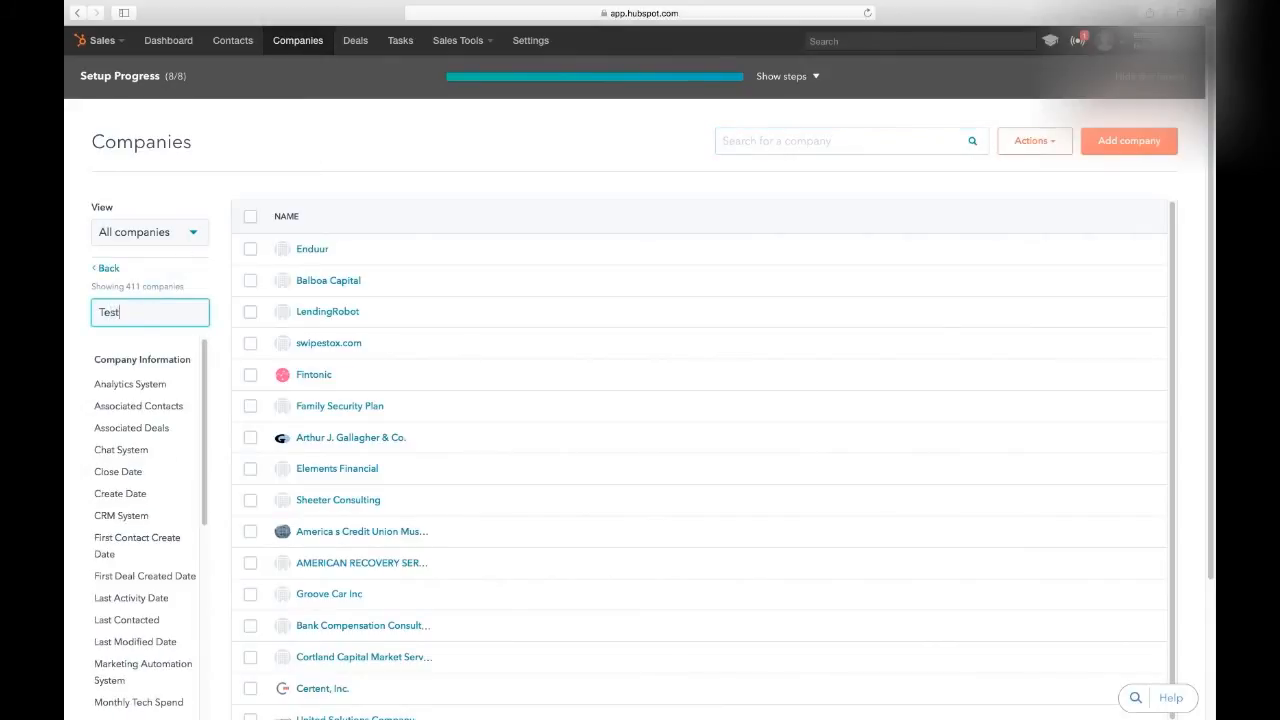
pyautogui.click(114, 385)
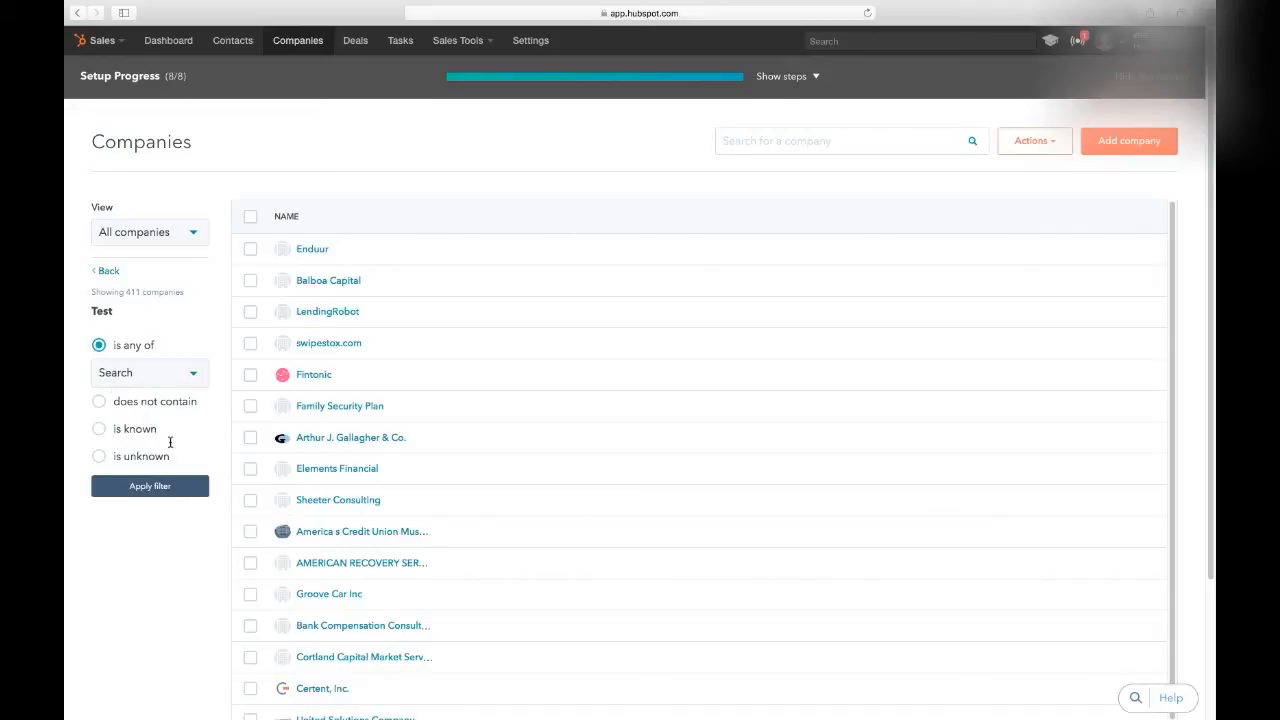
pyautogui.click(132, 379)
pyautogui.click(129, 403)
pyautogui.click(162, 490)
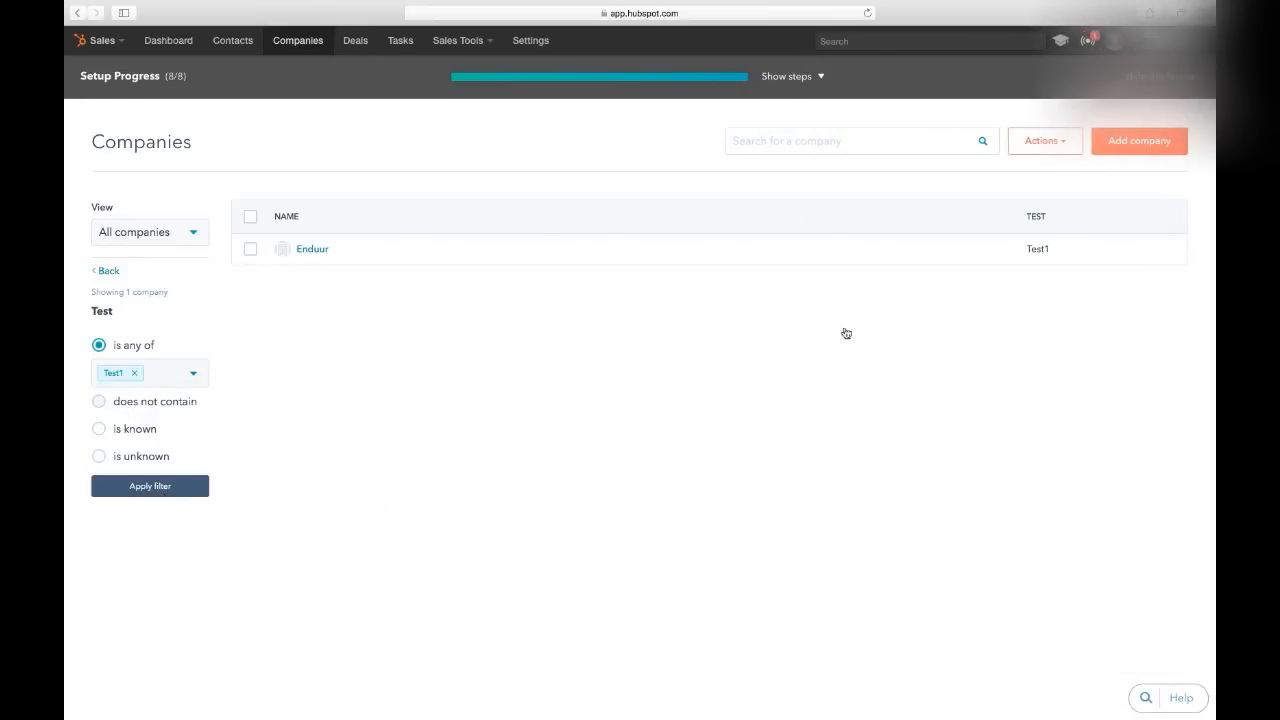